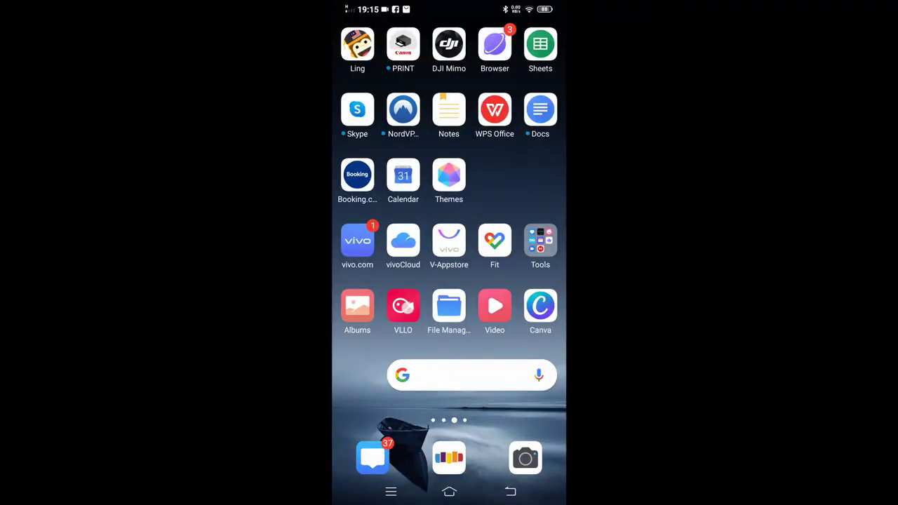
Launch VLLO and start a Great Video project filtered to videos.
{"action": "left_click", "coordinate": [403, 306]}
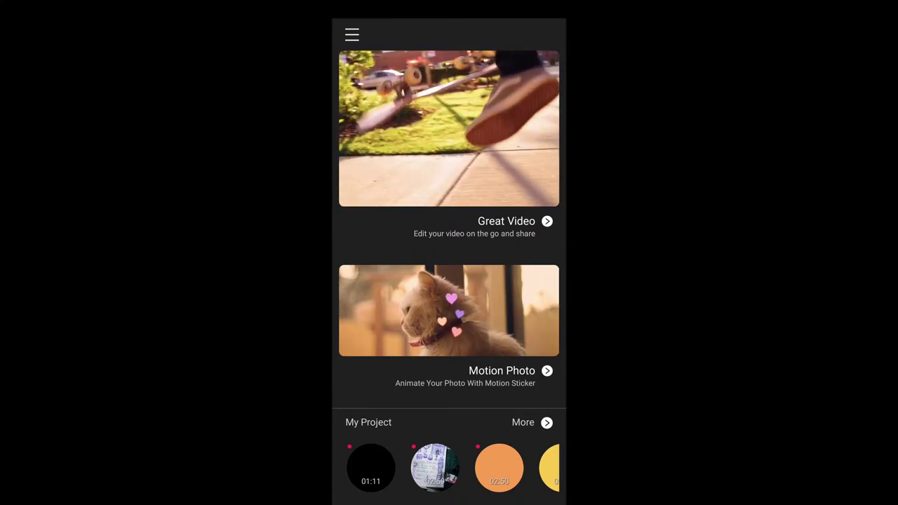
{"action": "left_click", "coordinate": [449, 129]}
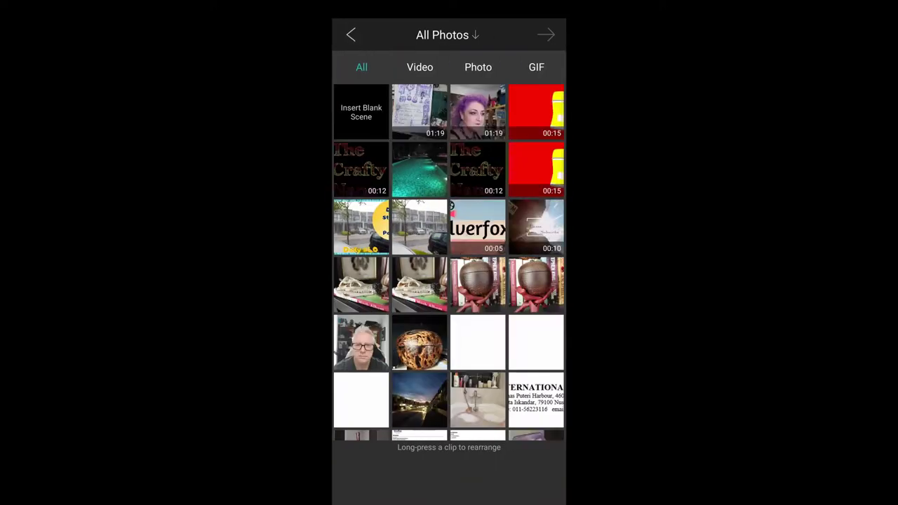
{"action": "left_click", "coordinate": [420, 67]}
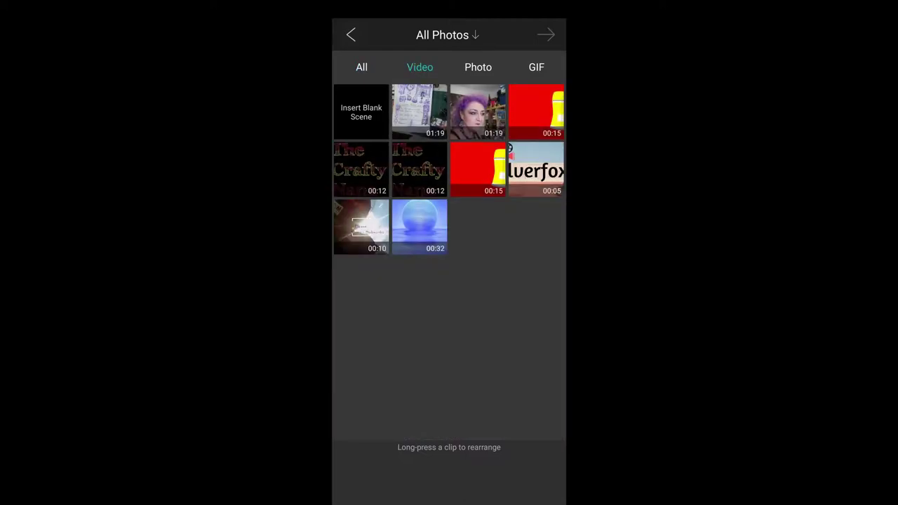
Add a blank scene, The Crafty Nana title and three workshop clips, then continue.
{"action": "left_click", "coordinate": [361, 112]}
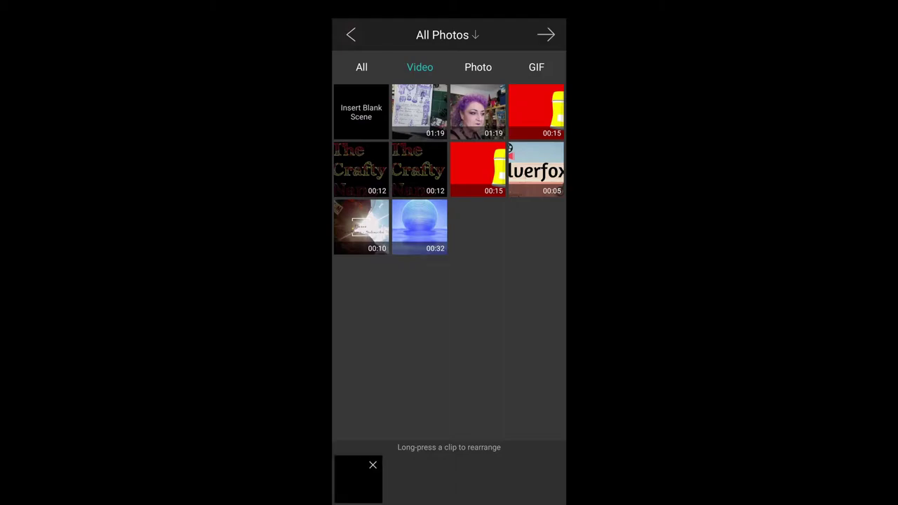
{"action": "left_click", "coordinate": [365, 171]}
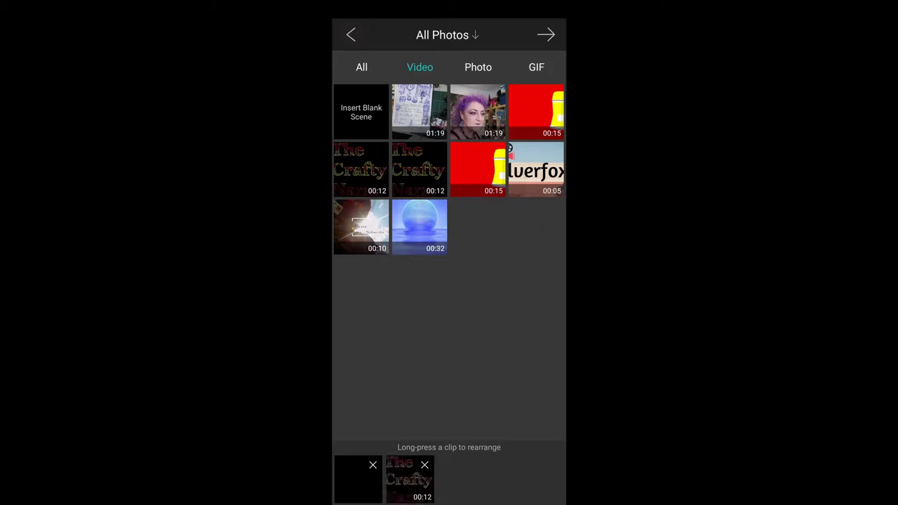
{"action": "left_click", "coordinate": [418, 110]}
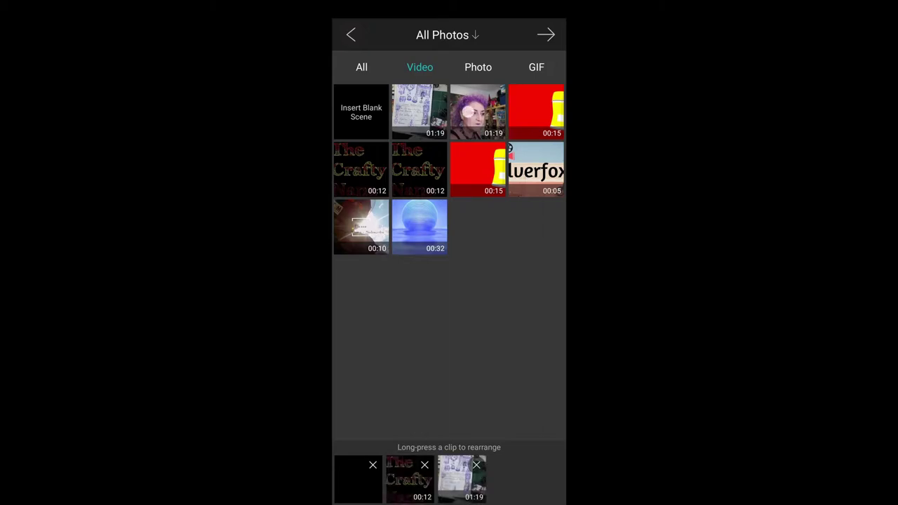
{"action": "left_click", "coordinate": [477, 111]}
{"action": "left_click", "coordinate": [471, 181]}
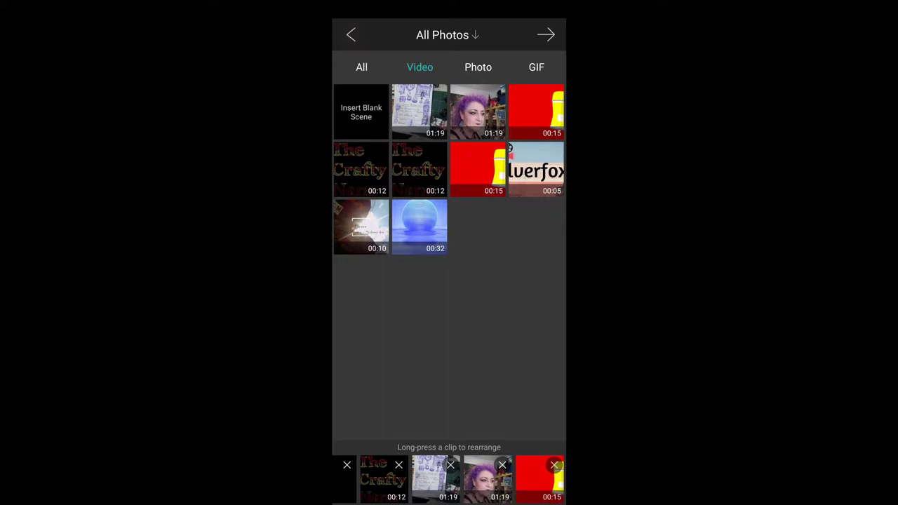
{"action": "left_click", "coordinate": [546, 35]}
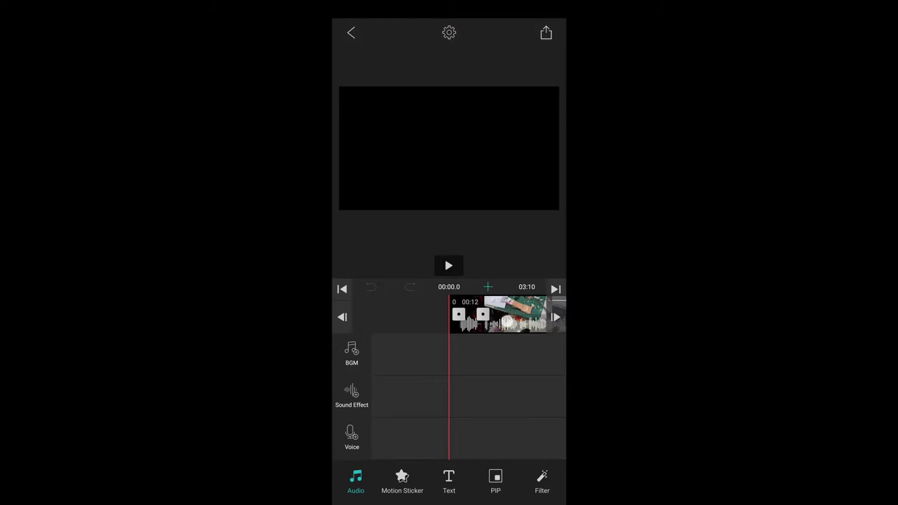
{"action": "mouse_move", "coordinate": [517, 321]}
{"action": "left_mouse_down"}
{"action": "mouse_move", "coordinate": [504, 330]}
{"action": "mouse_move", "coordinate": [393, 319]}
{"action": "left_mouse_up"}
Scrub the timeline through the workshop footage and back to just after 00:00.
{"action": "mouse_move", "coordinate": [505, 319]}
{"action": "left_mouse_down"}
{"action": "mouse_move", "coordinate": [393, 320]}
{"action": "mouse_move", "coordinate": [442, 320]}
{"action": "left_mouse_up"}
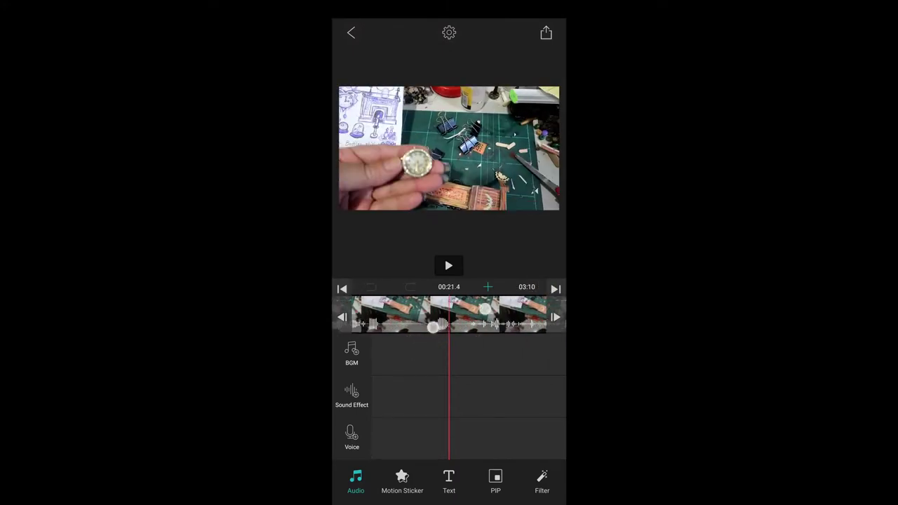
{"action": "left_click_drag", "start_coordinate": [393, 319], "coordinate": [505, 319]}
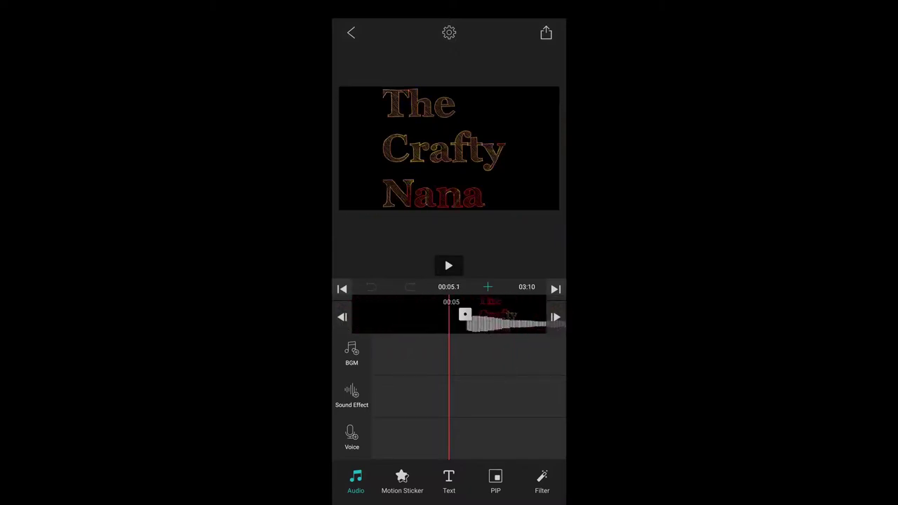
{"action": "left_click_drag", "start_coordinate": [421, 319], "coordinate": [492, 320]}
{"action": "left_click_drag", "start_coordinate": [450, 393], "coordinate": [429, 395]}
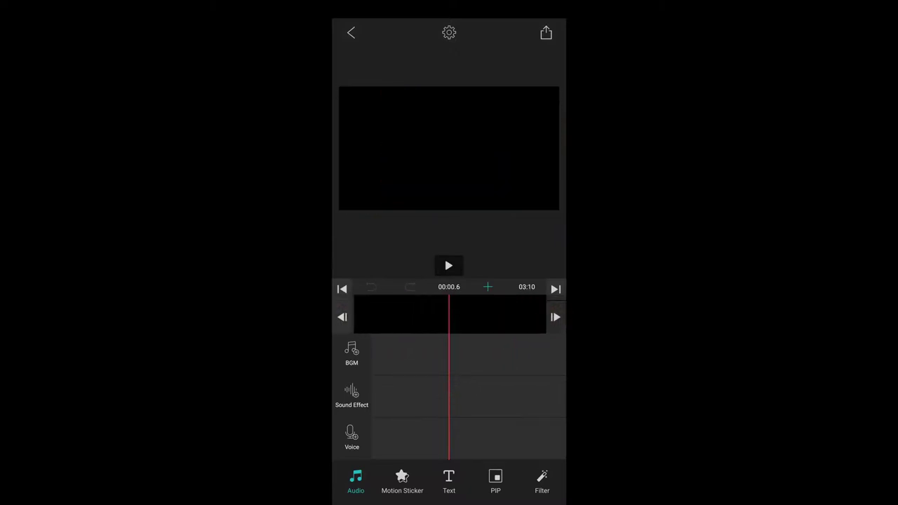
Trim away the blank scene's start before the playhead with From Now.
{"action": "left_click", "coordinate": [484, 314]}
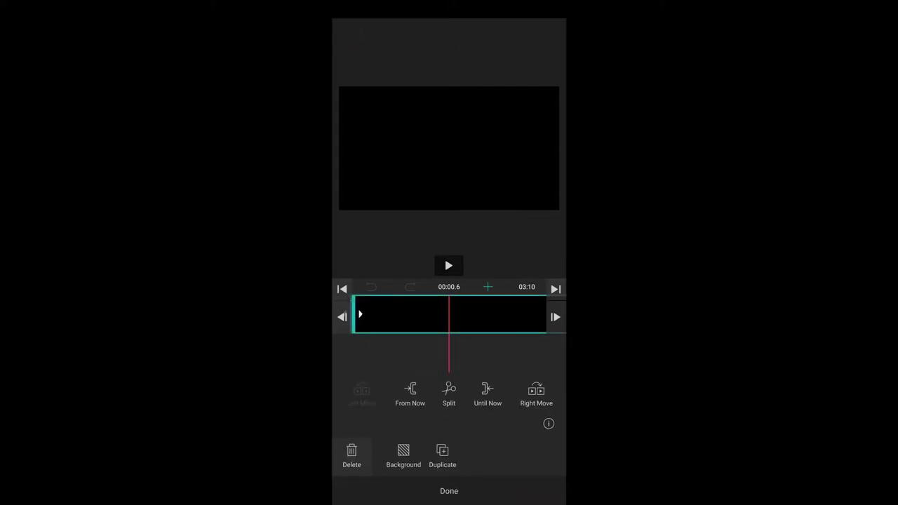
{"action": "left_click", "coordinate": [449, 392]}
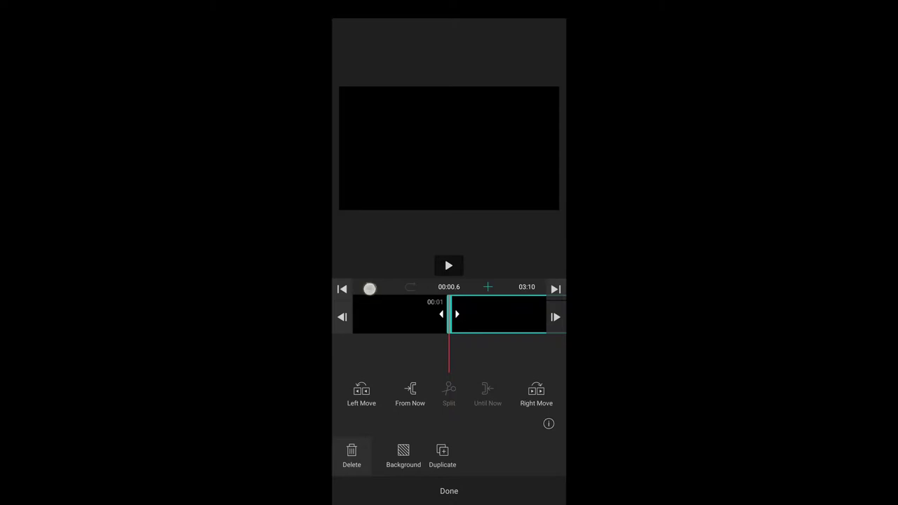
{"action": "left_click", "coordinate": [370, 289]}
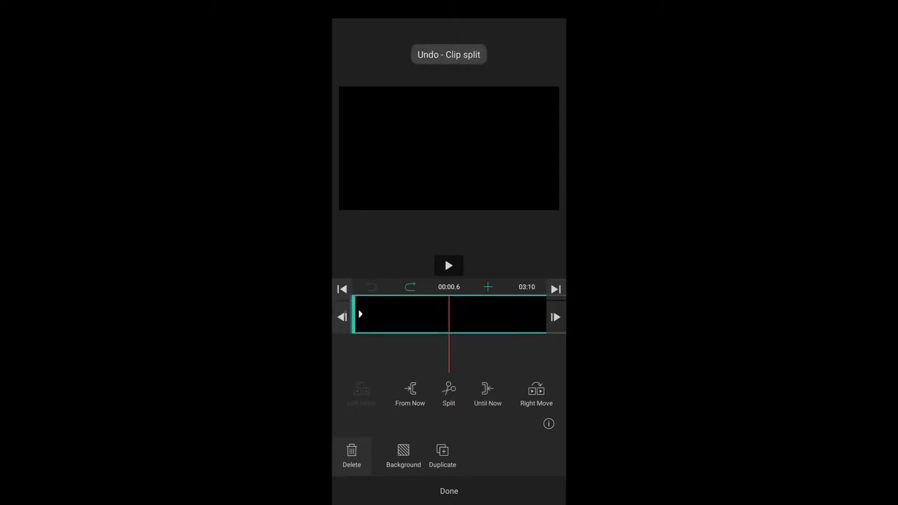
{"action": "left_click", "coordinate": [410, 391]}
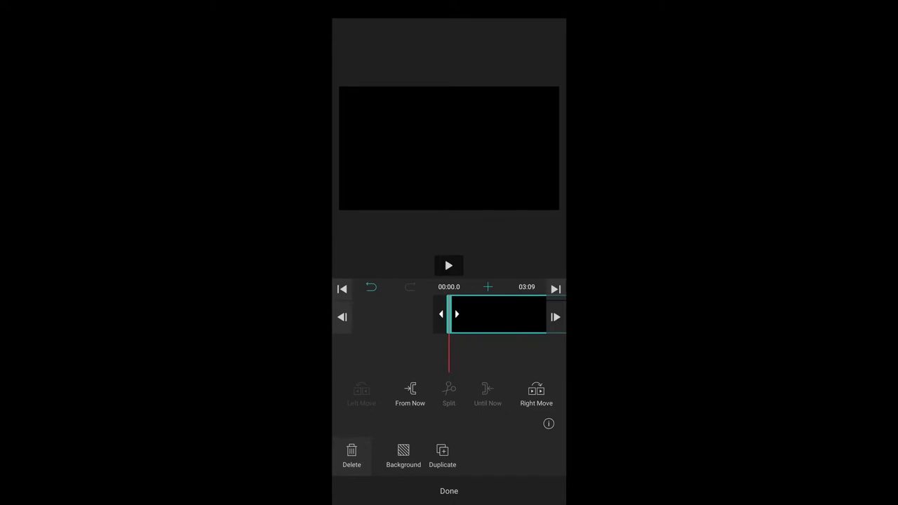
Give the blank opening scene a purple background color.
{"action": "left_click", "coordinate": [404, 455]}
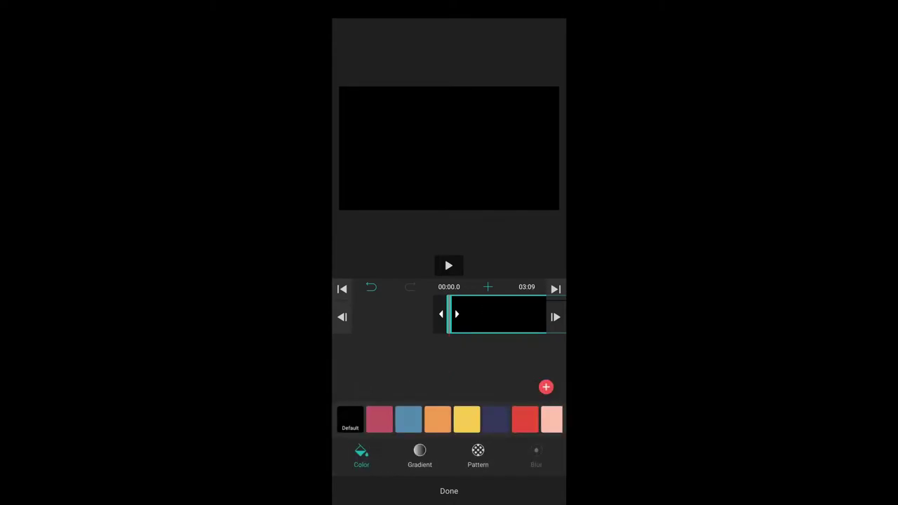
{"action": "scroll", "coordinate": [449, 419], "scroll_direction": "right", "scroll_amount": 5}
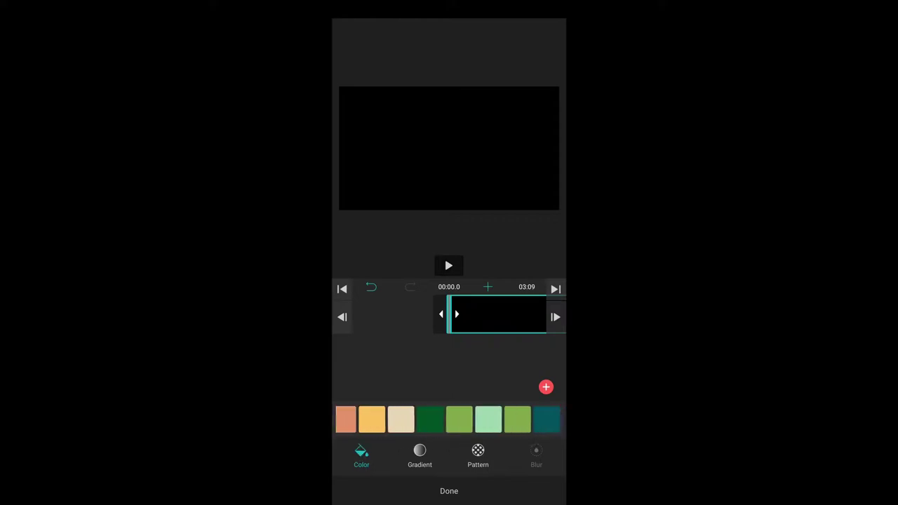
{"action": "scroll", "coordinate": [453, 419], "scroll_direction": "right", "scroll_amount": 4}
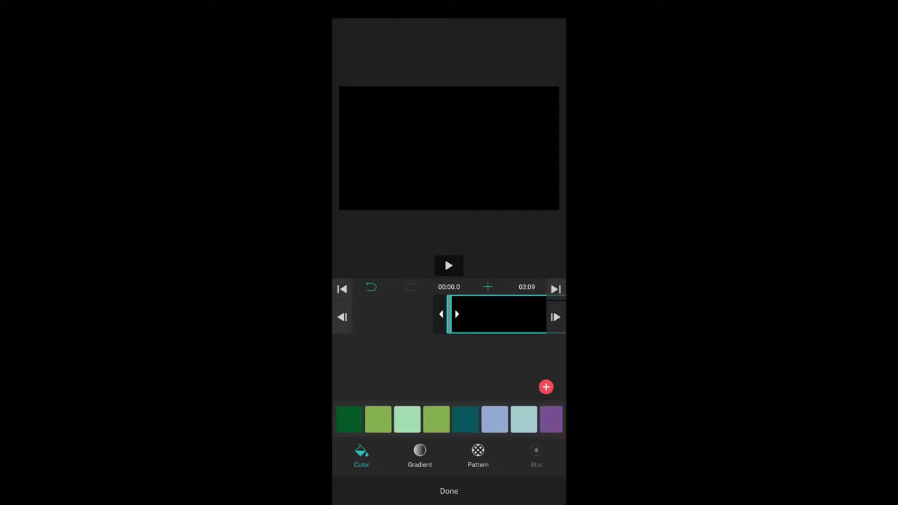
{"action": "left_click", "coordinate": [495, 420]}
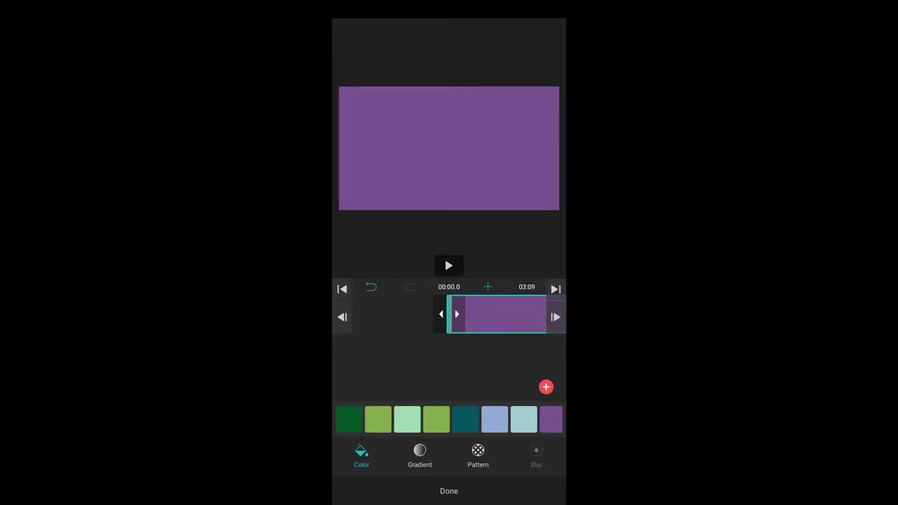
{"action": "left_click", "coordinate": [449, 491]}
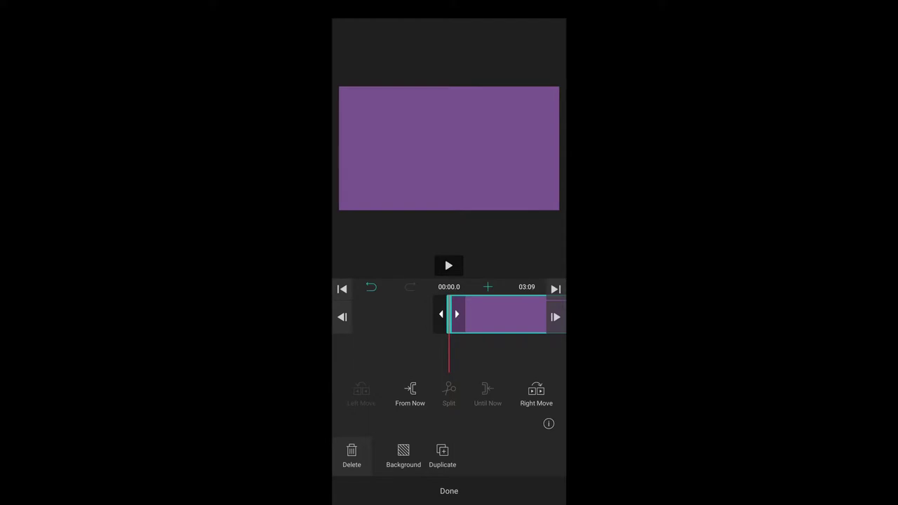
Add the BEAUTY 'Daily Makeup' text template onto the purple opening scene.
{"action": "left_click", "coordinate": [449, 491]}
{"action": "left_click", "coordinate": [449, 482]}
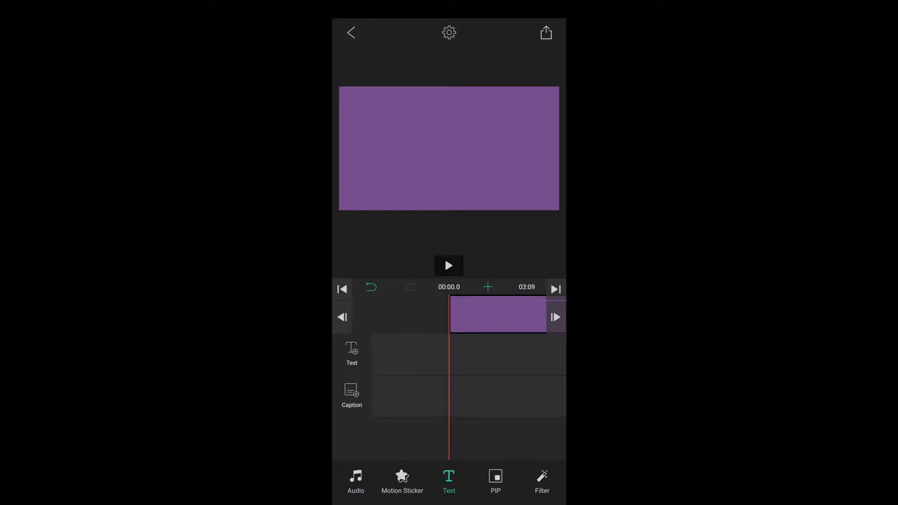
{"action": "left_click", "coordinate": [351, 353]}
{"action": "scroll", "coordinate": [449, 365], "scroll_direction": "down", "scroll_amount": 8}
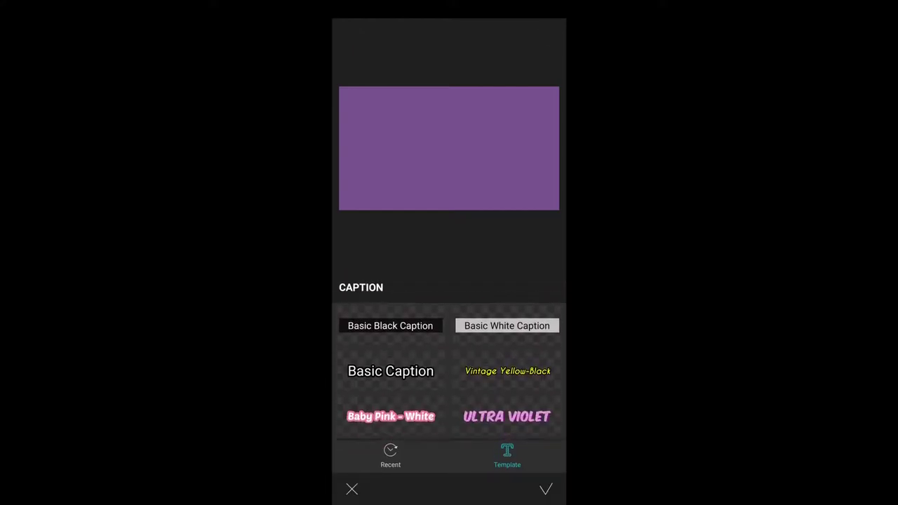
{"action": "scroll", "coordinate": [449, 365], "scroll_direction": "down", "scroll_amount": 5}
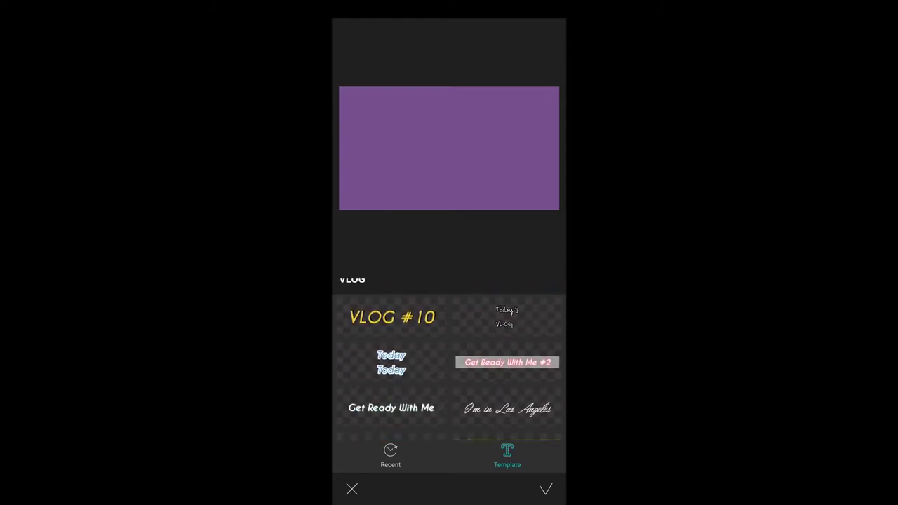
{"action": "scroll", "coordinate": [449, 365], "scroll_direction": "down", "scroll_amount": 5}
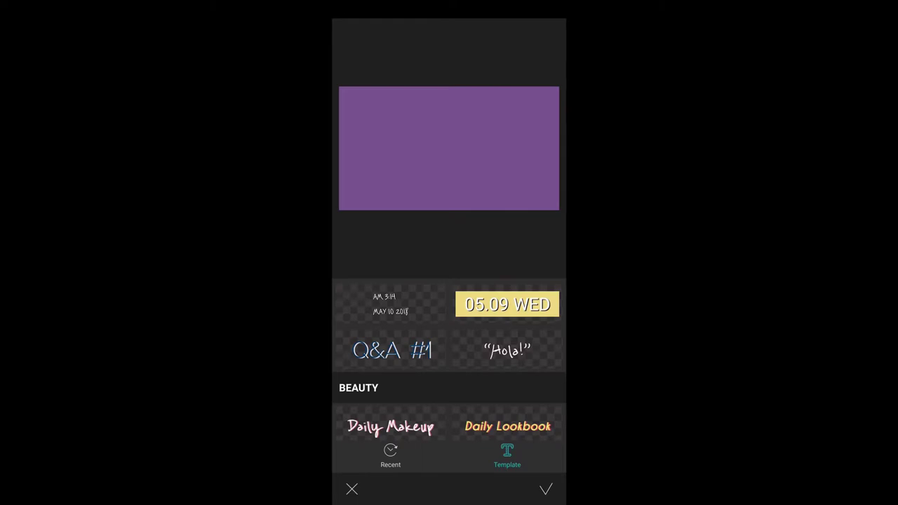
{"action": "left_click", "coordinate": [391, 426]}
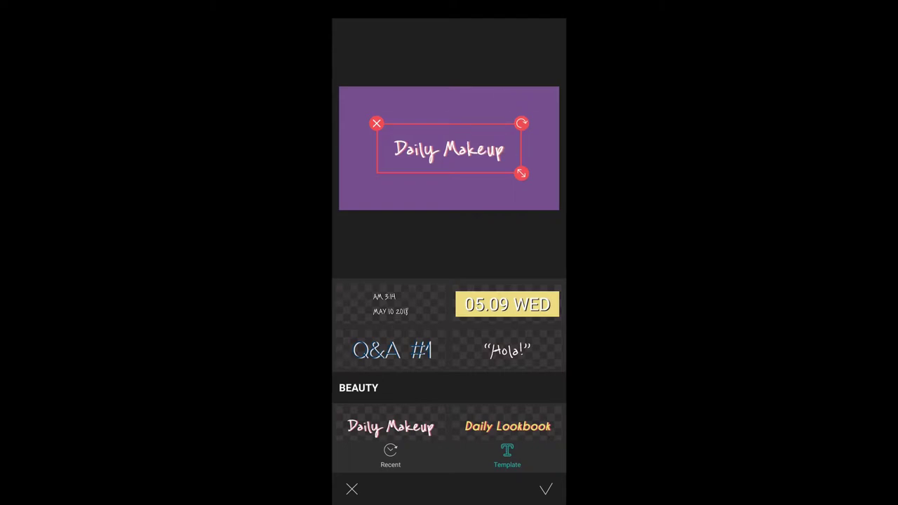
Replace the template wording with 'Doodles and Plans', tilt and resize it, and confirm.
{"action": "double_click", "coordinate": [483, 149]}
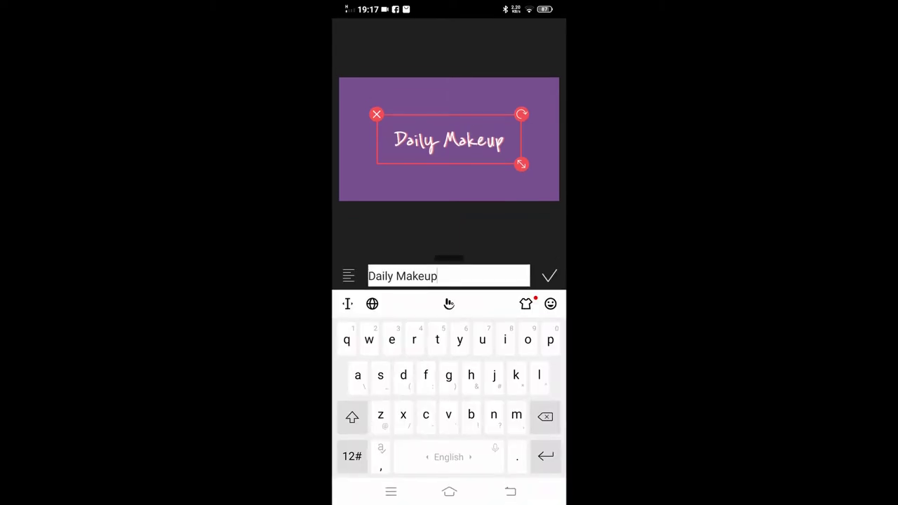
{"action": "left_click", "coordinate": [438, 276]}
{"action": "key", "text": "BackSpace"}
{"action": "key", "text": "BackSpace"}
{"action": "key", "text": "BackSpace"}
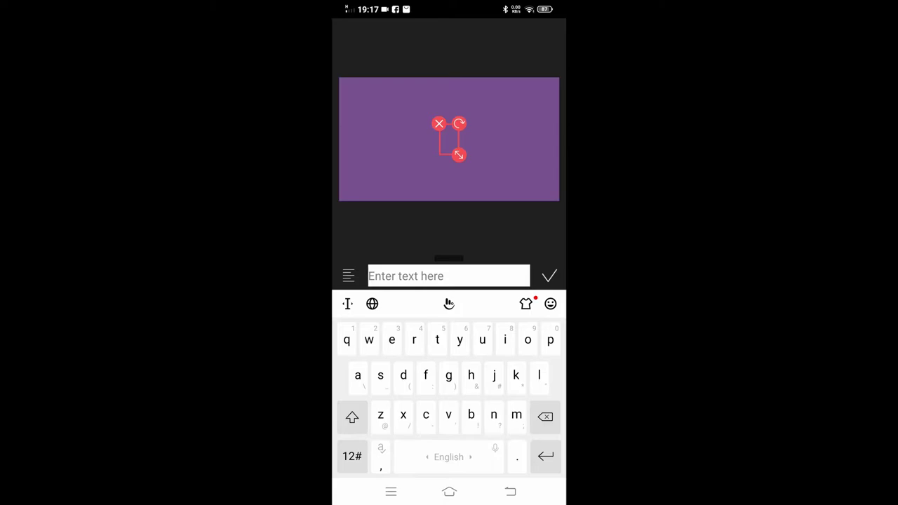
{"action": "type", "text": "Doo"}
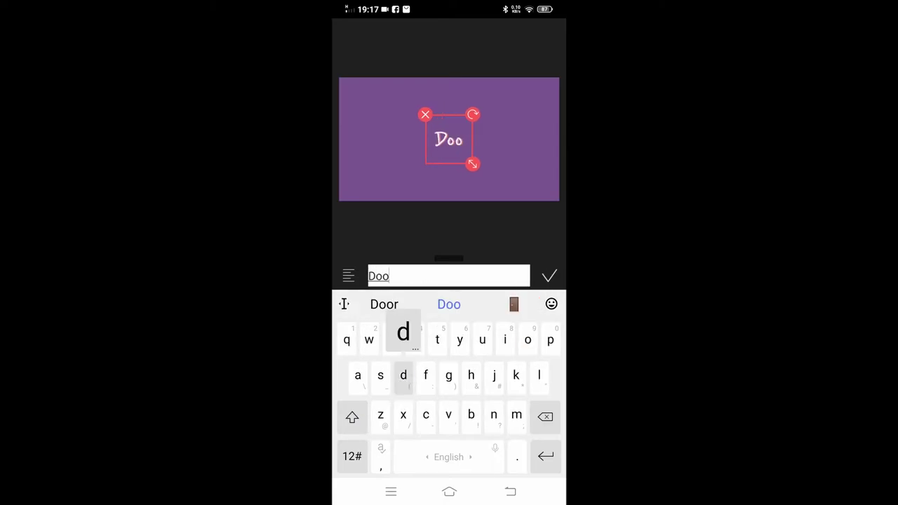
{"action": "type", "text": "dles a"}
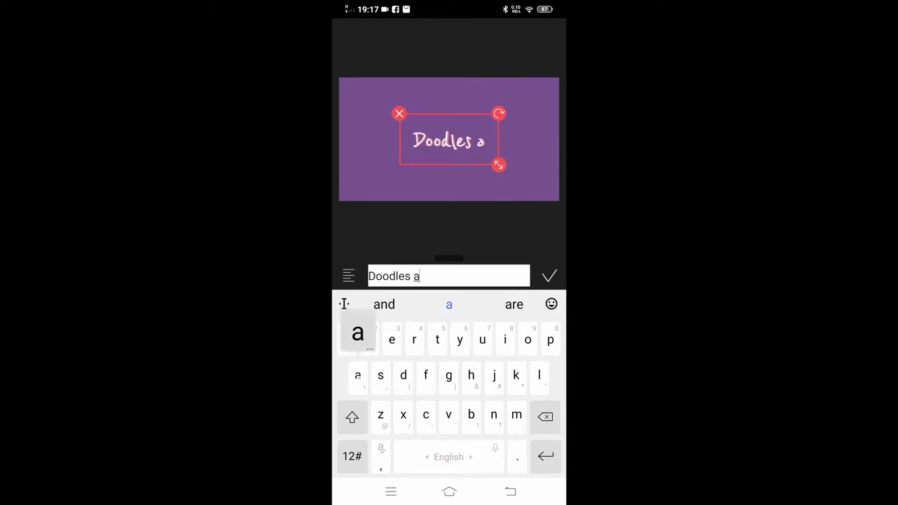
{"action": "type", "text": "nd"}
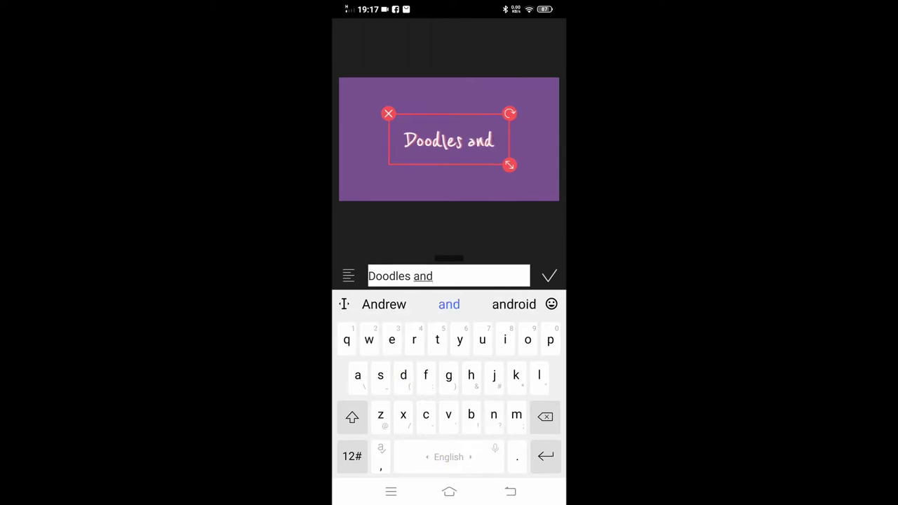
{"action": "type", "text": " Plans"}
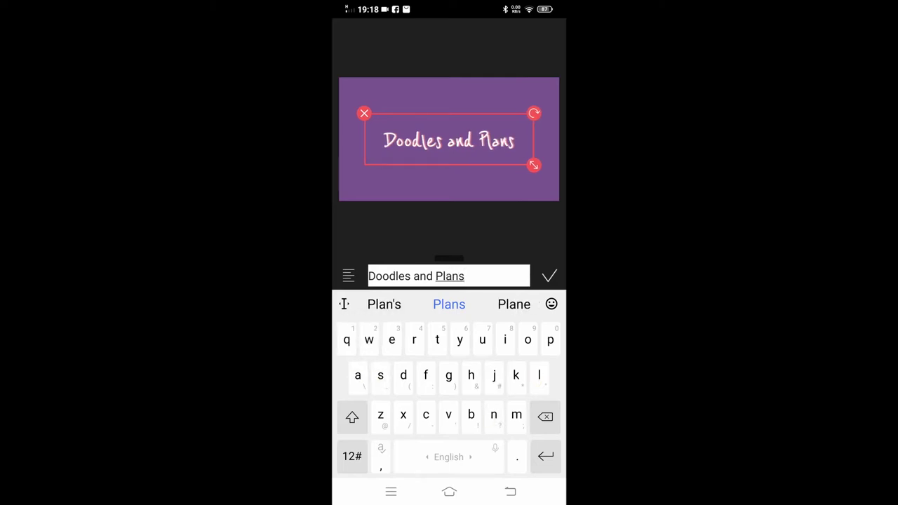
{"action": "left_click_drag", "start_coordinate": [534, 113], "coordinate": [538, 134]}
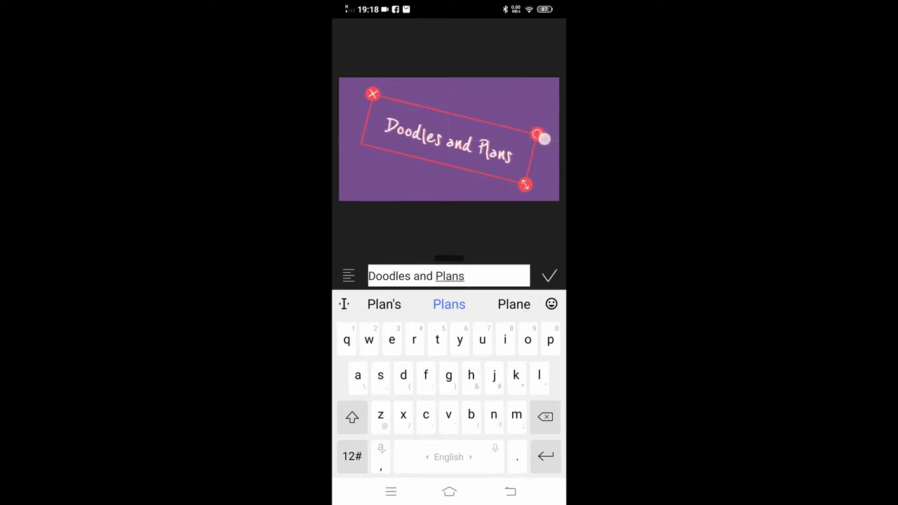
{"action": "mouse_move", "coordinate": [525, 185]}
{"action": "left_mouse_down"}
{"action": "mouse_move", "coordinate": [504, 201]}
{"action": "mouse_move", "coordinate": [519, 213]}
{"action": "left_mouse_up"}
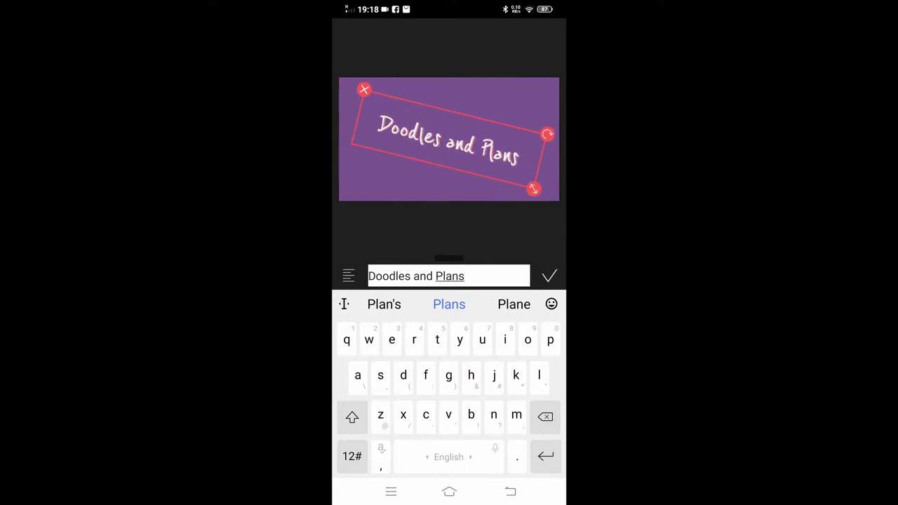
{"action": "left_click", "coordinate": [548, 275]}
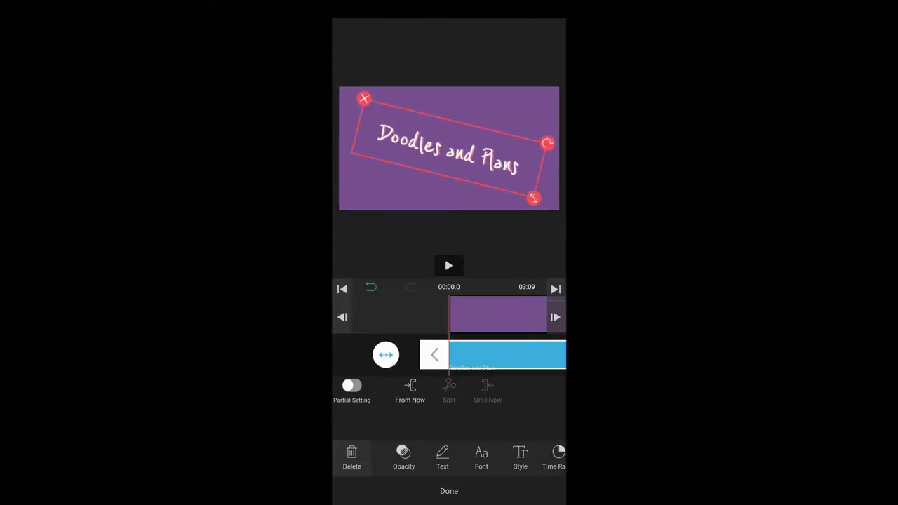
Shorten the purple opening clip to about one second.
{"action": "left_click", "coordinate": [449, 490]}
{"action": "mouse_move", "coordinate": [459, 407]}
{"action": "left_mouse_down"}
{"action": "mouse_move", "coordinate": [523, 401]}
{"action": "mouse_move", "coordinate": [505, 410]}
{"action": "mouse_move", "coordinate": [521, 412]}
{"action": "left_mouse_up"}
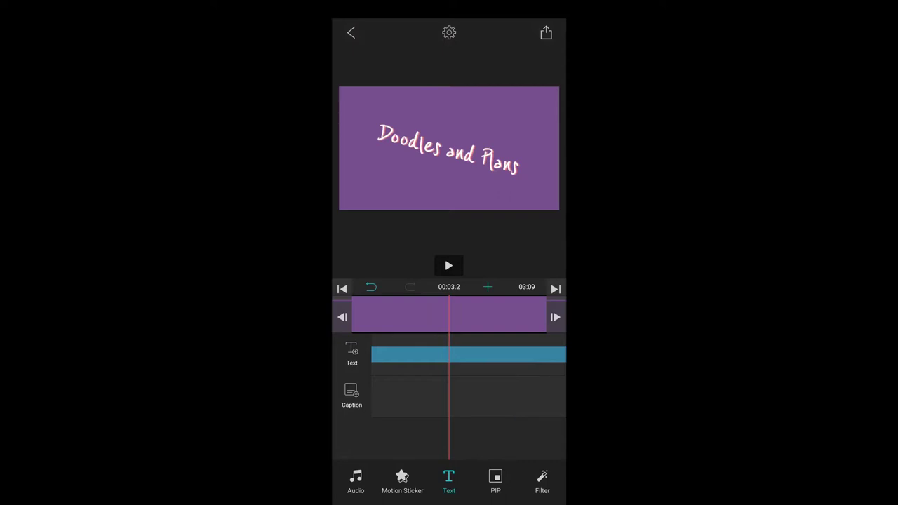
{"action": "left_click_drag", "start_coordinate": [546, 317], "coordinate": [416, 317]}
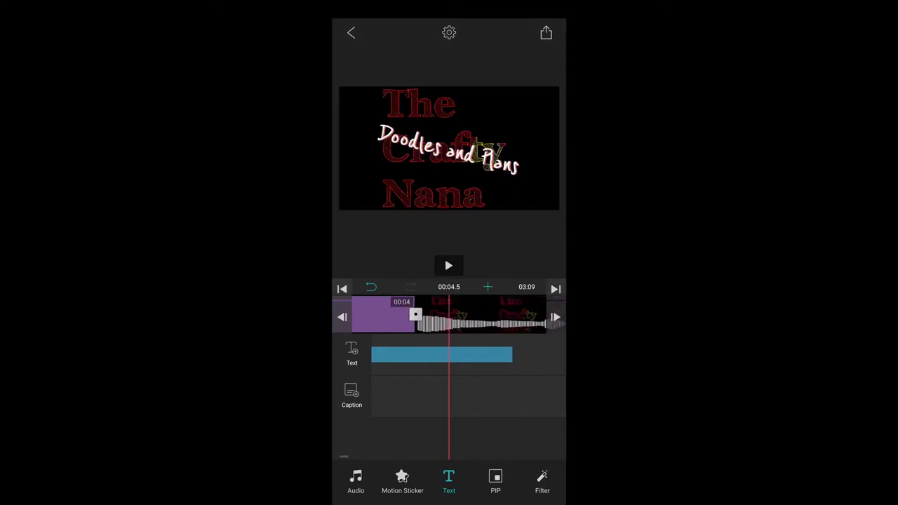
{"action": "left_click_drag", "start_coordinate": [545, 402], "coordinate": [498, 398]}
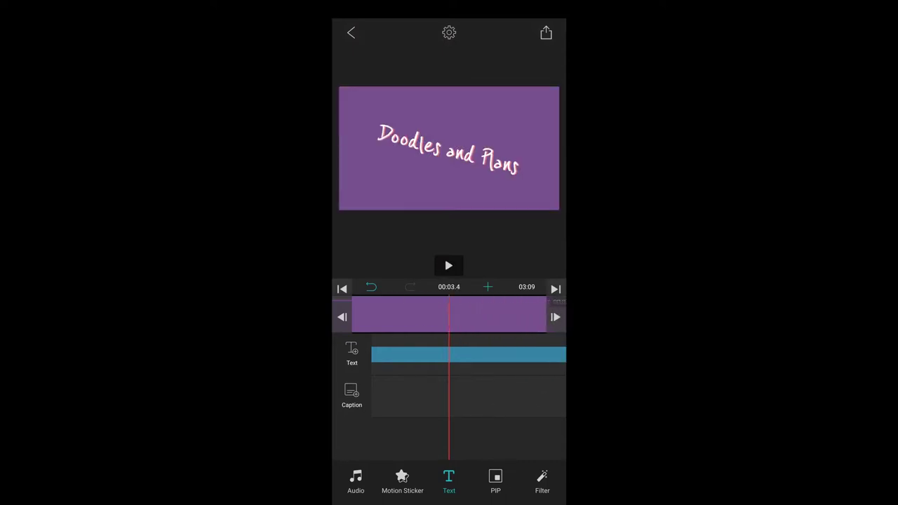
{"action": "left_click", "coordinate": [434, 317]}
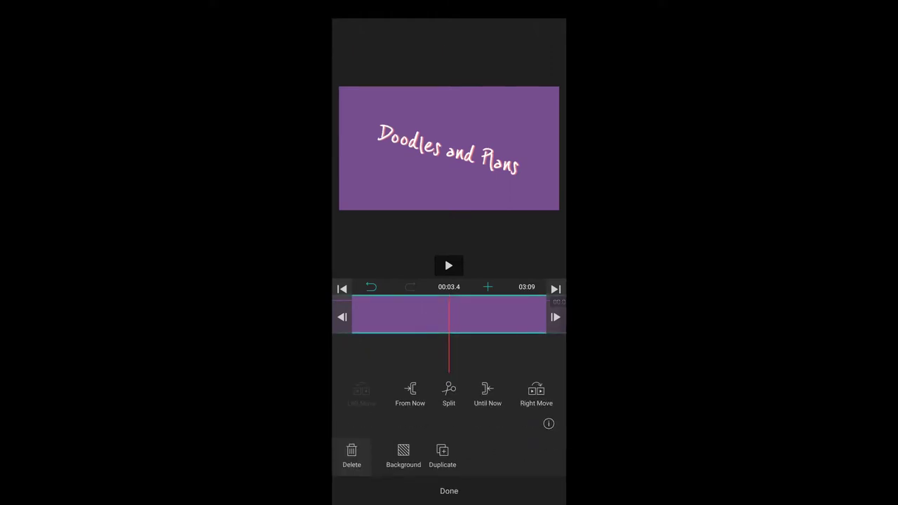
{"action": "left_click", "coordinate": [488, 391]}
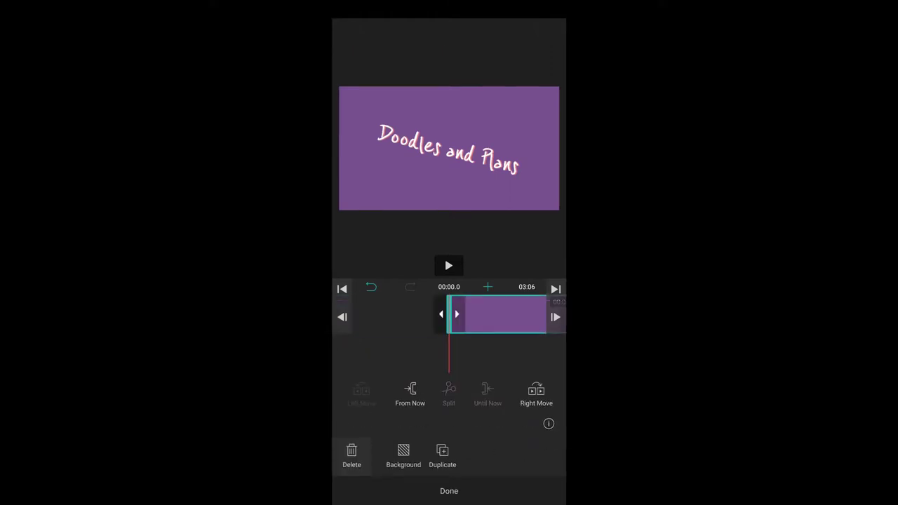
{"action": "left_click", "coordinate": [449, 490]}
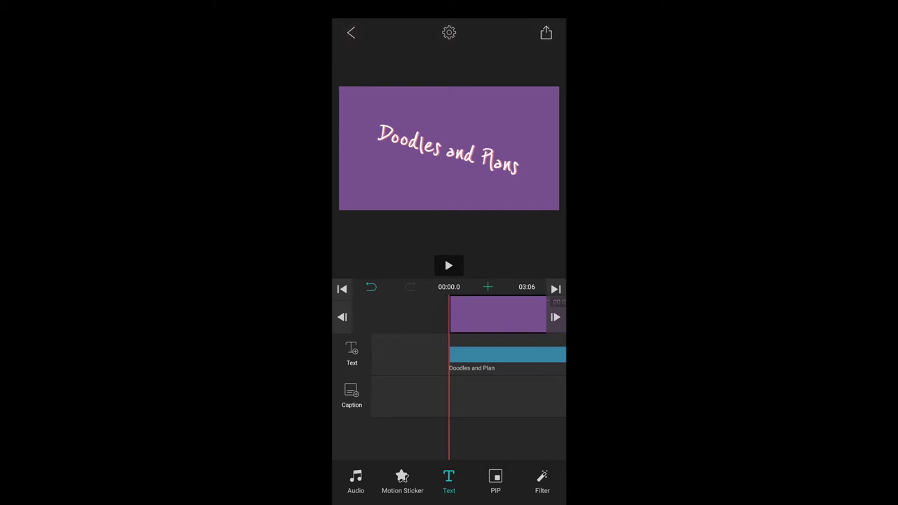
Trim the 'Doodles and Plans' text track to end at the purple clip's end.
{"action": "left_click_drag", "start_coordinate": [491, 414], "coordinate": [407, 419]}
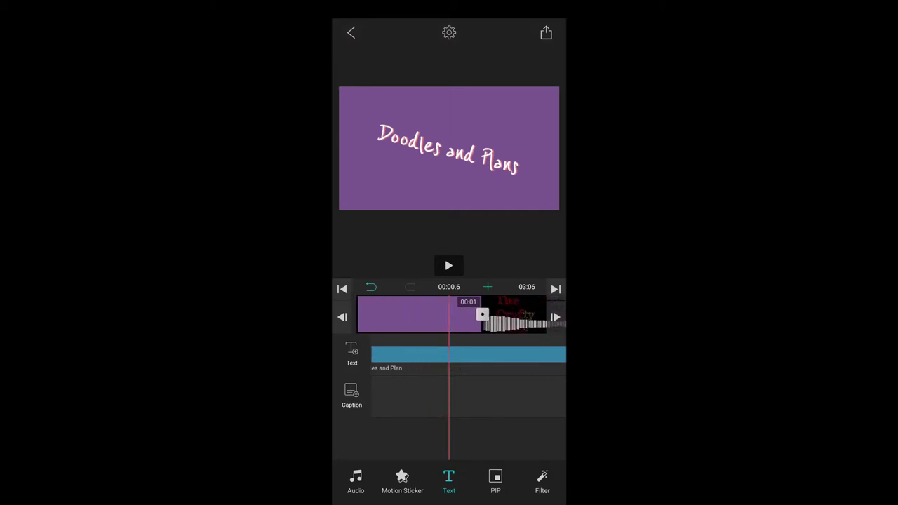
{"action": "left_click_drag", "start_coordinate": [469, 395], "coordinate": [455, 397]}
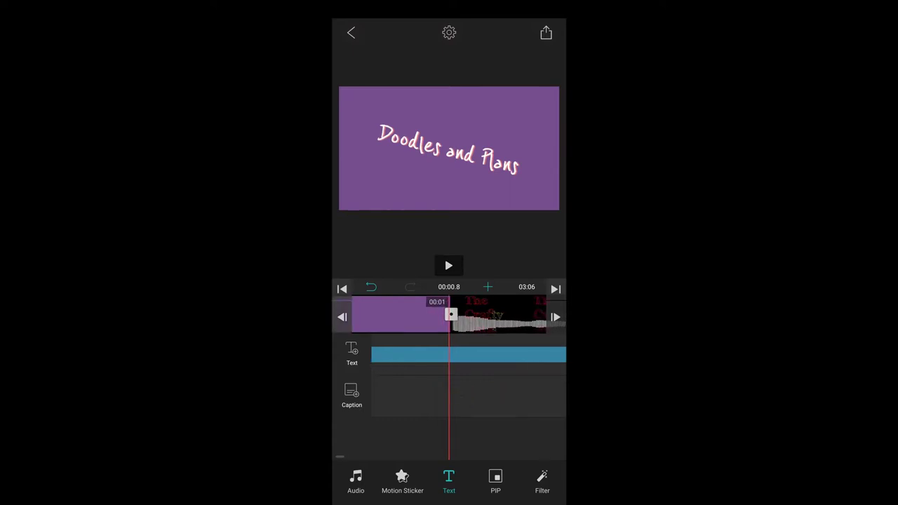
{"action": "left_click", "coordinate": [463, 354]}
{"action": "left_click", "coordinate": [449, 390]}
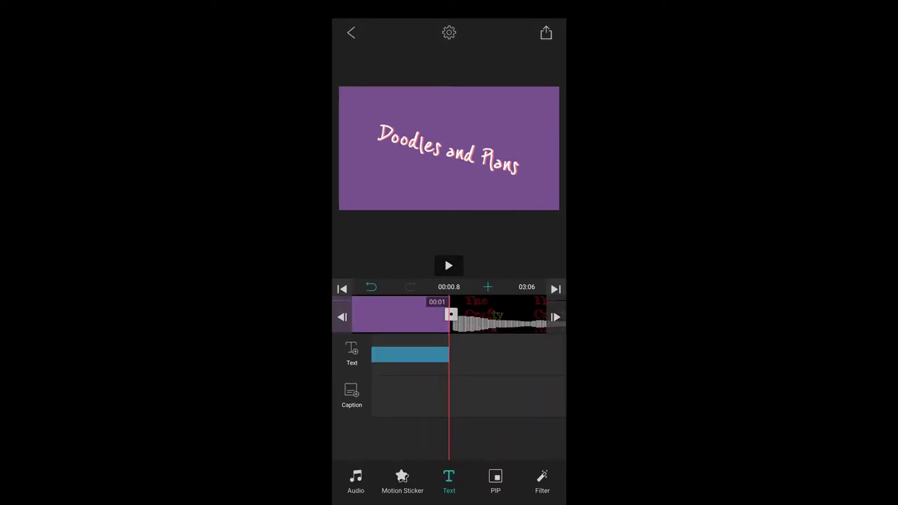
Apply a Graphic transition between the purple clip and The Crafty Nana title.
{"action": "left_click", "coordinate": [450, 315]}
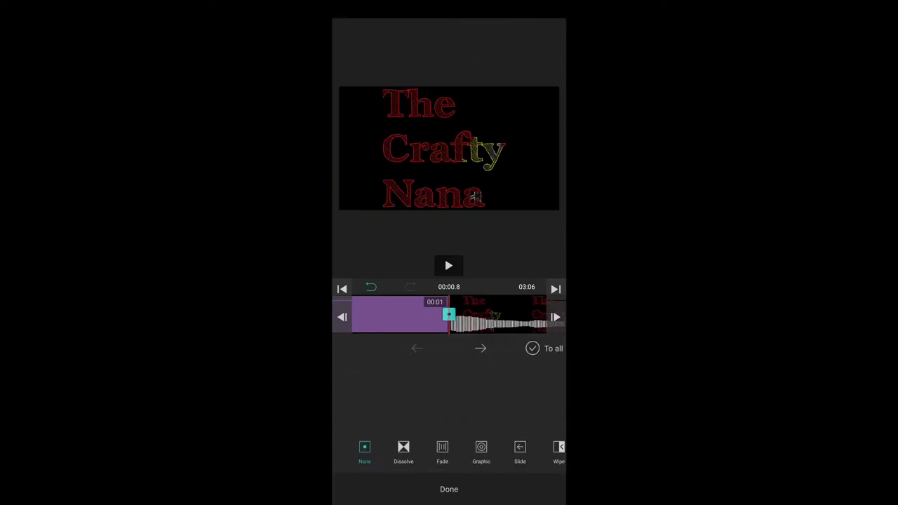
{"action": "left_click", "coordinate": [481, 452]}
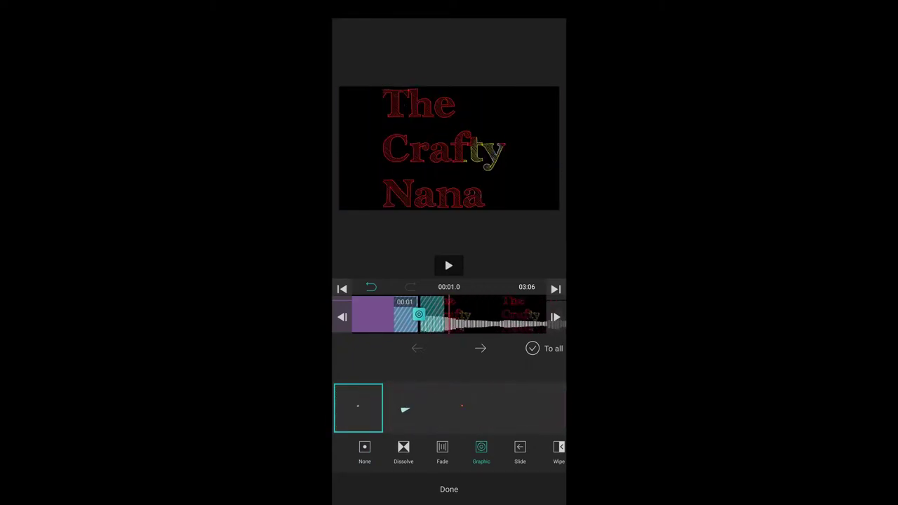
{"action": "left_click", "coordinate": [449, 489]}
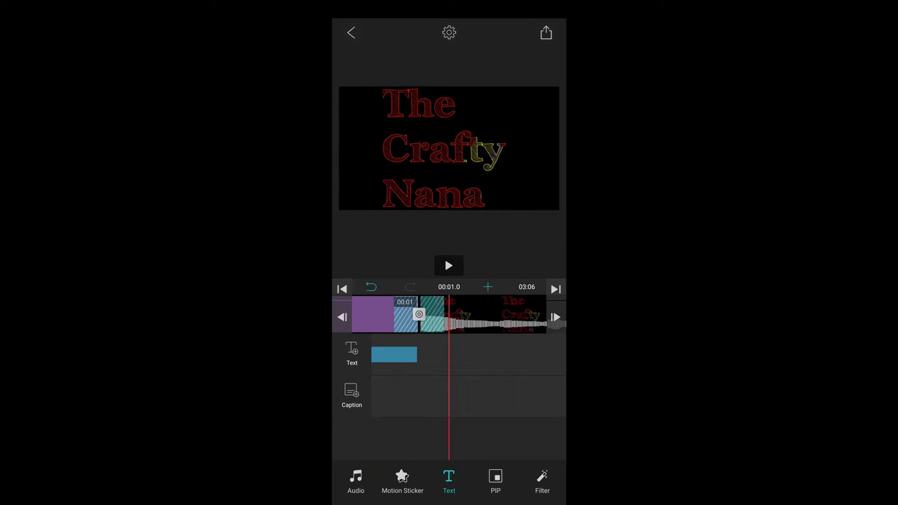
Scrub forward and play the video to preview the transition.
{"action": "left_click_drag", "start_coordinate": [509, 381], "coordinate": [393, 414]}
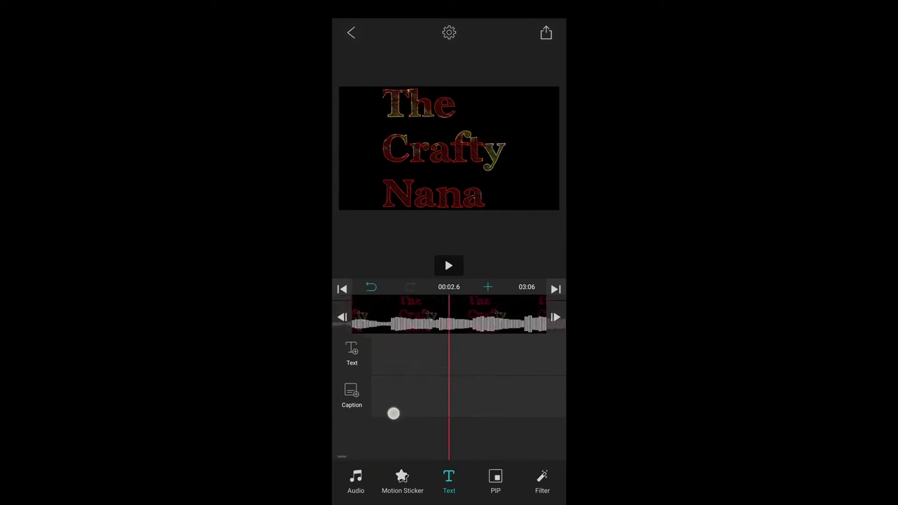
{"action": "left_click_drag", "start_coordinate": [509, 393], "coordinate": [422, 387]}
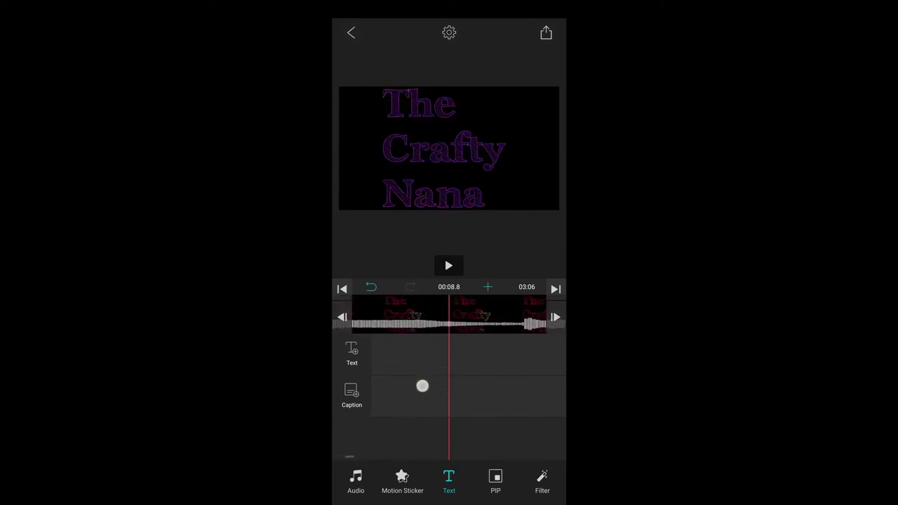
{"action": "left_click", "coordinate": [449, 265]}
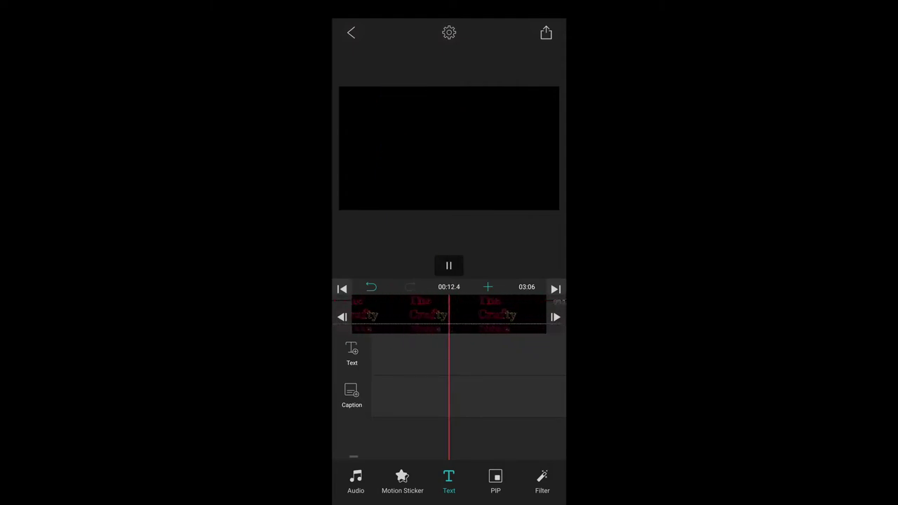
Stop playback and choose the fan-shaped Graphic transition at the 13-second join.
{"action": "left_click", "coordinate": [450, 265]}
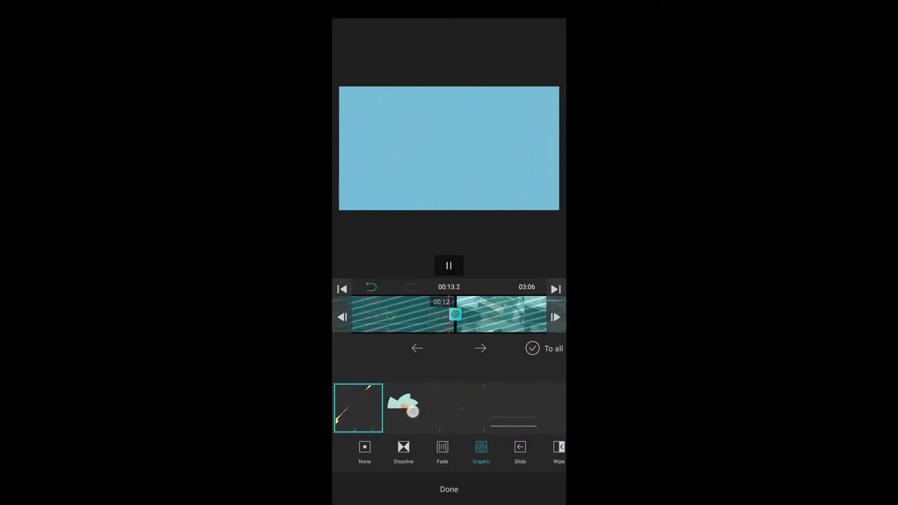
{"action": "left_click", "coordinate": [410, 408]}
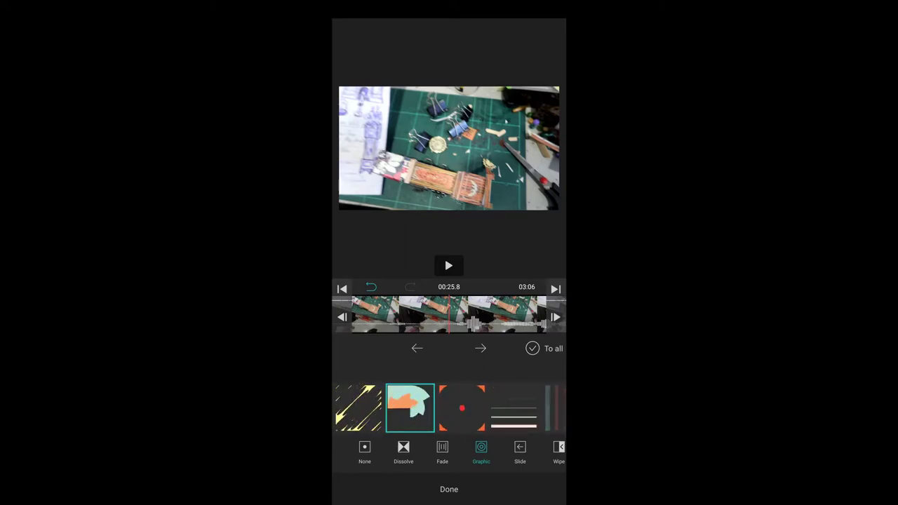
Delete the unwanted video clip and play the edit from there.
{"action": "left_click", "coordinate": [450, 489]}
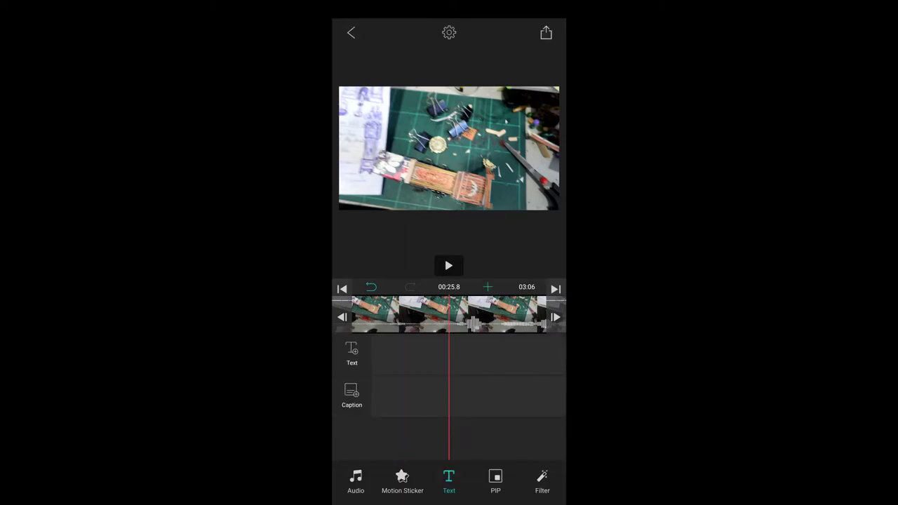
{"action": "left_click", "coordinate": [506, 313]}
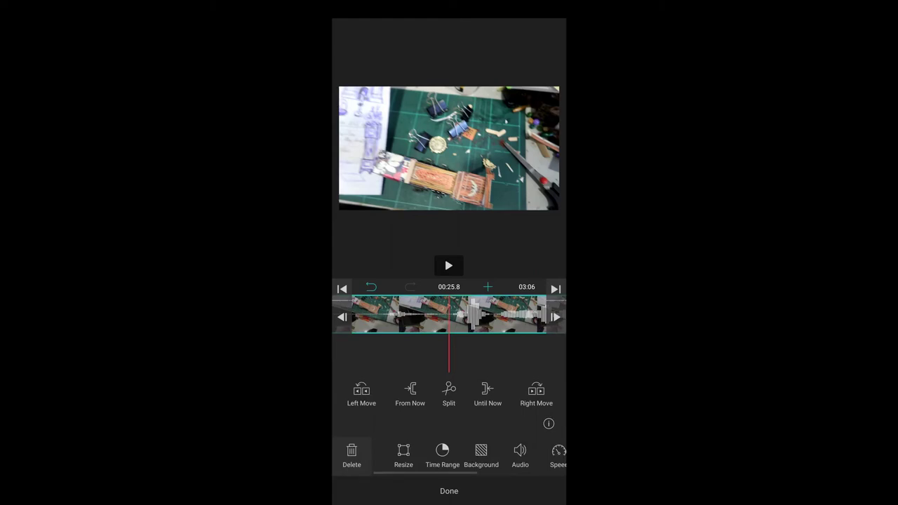
{"action": "left_click", "coordinate": [351, 455]}
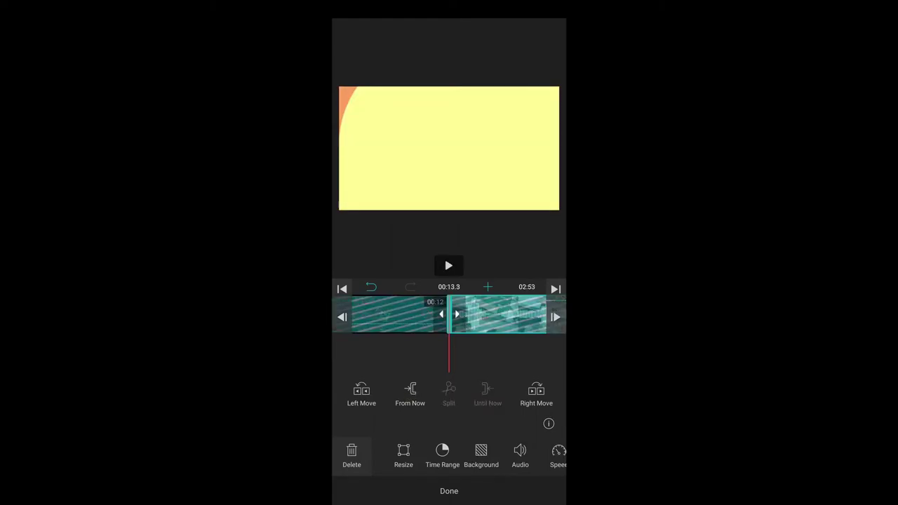
{"action": "left_click", "coordinate": [449, 266]}
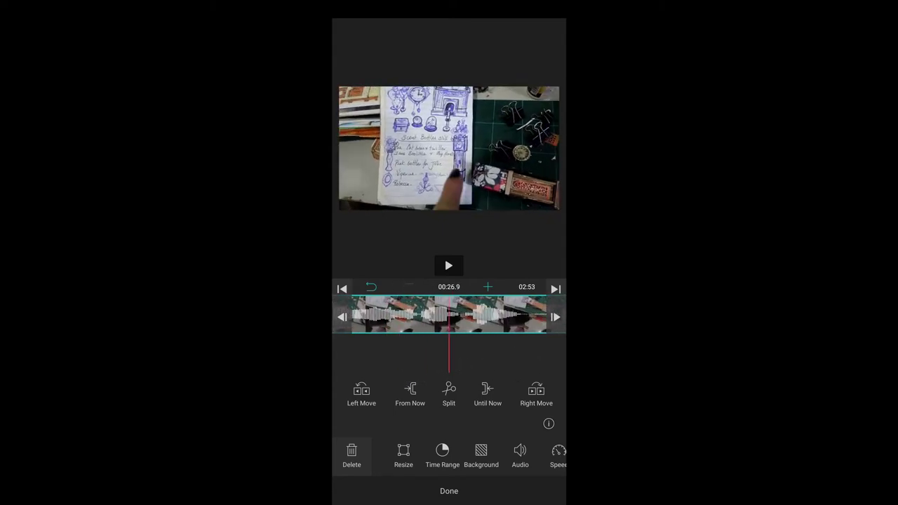
Trim the sketchbook clip at about 56 seconds with Until Now, making the video 2:30.
{"action": "left_click_drag", "start_coordinate": [492, 365], "coordinate": [418, 381]}
{"action": "left_click_drag", "start_coordinate": [491, 365], "coordinate": [430, 377]}
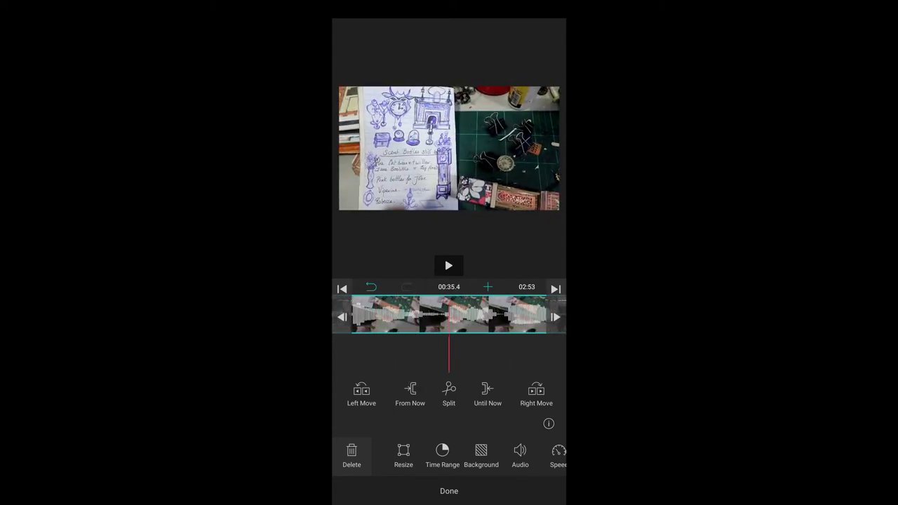
{"action": "left_click_drag", "start_coordinate": [505, 365], "coordinate": [421, 375]}
{"action": "left_click_drag", "start_coordinate": [484, 368], "coordinate": [421, 376]}
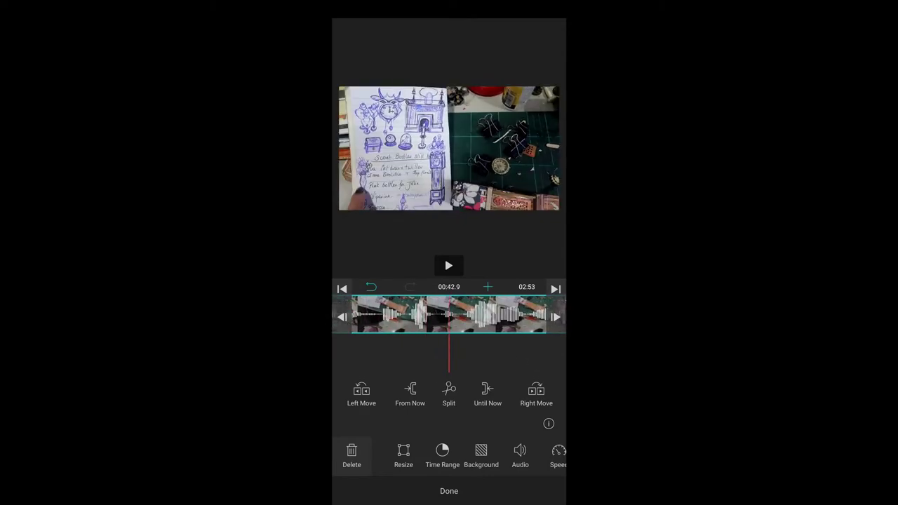
{"action": "left_click_drag", "start_coordinate": [506, 368], "coordinate": [435, 376]}
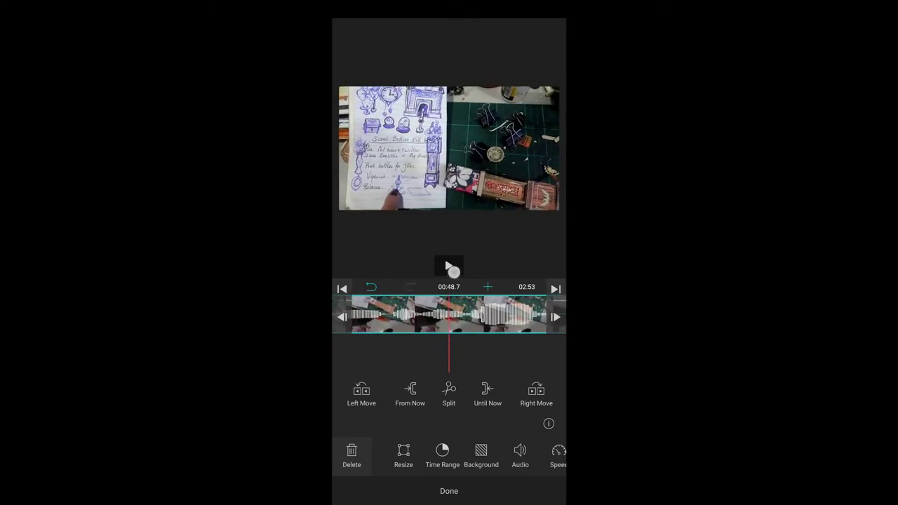
{"action": "left_click", "coordinate": [449, 267]}
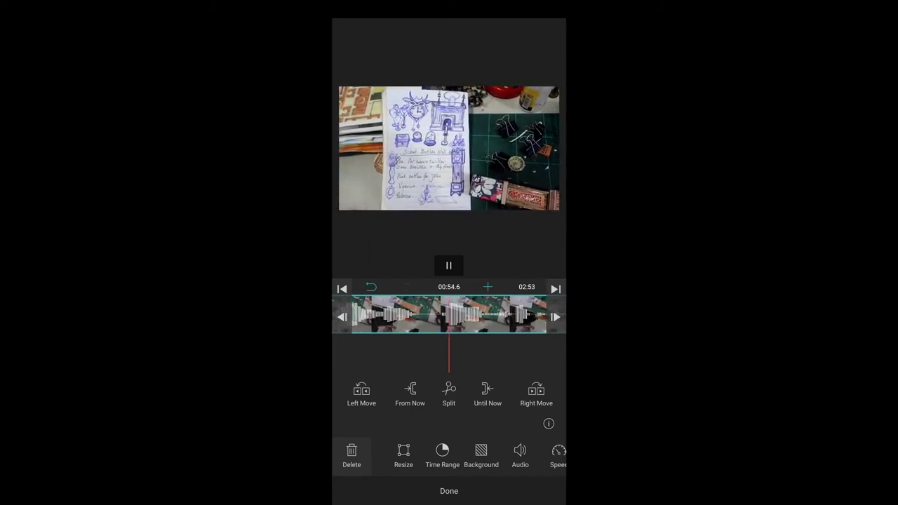
{"action": "left_click", "coordinate": [449, 265]}
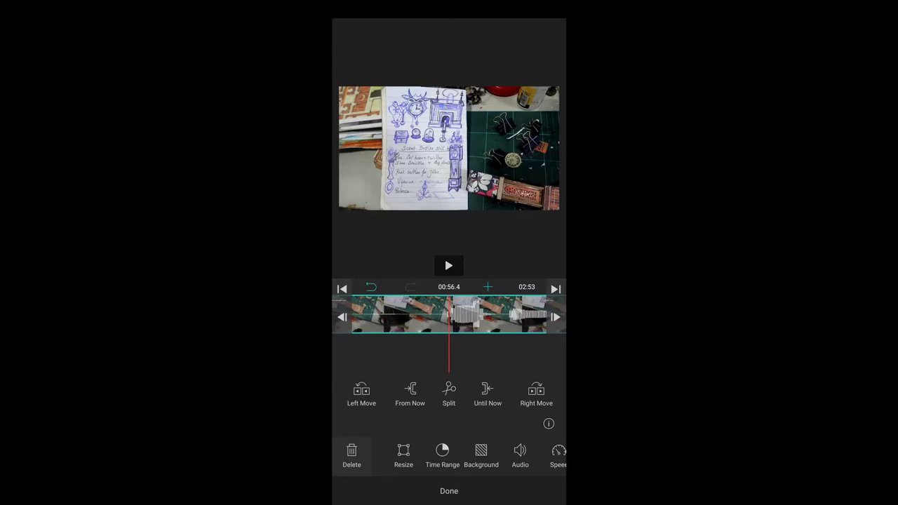
{"action": "left_click", "coordinate": [487, 393]}
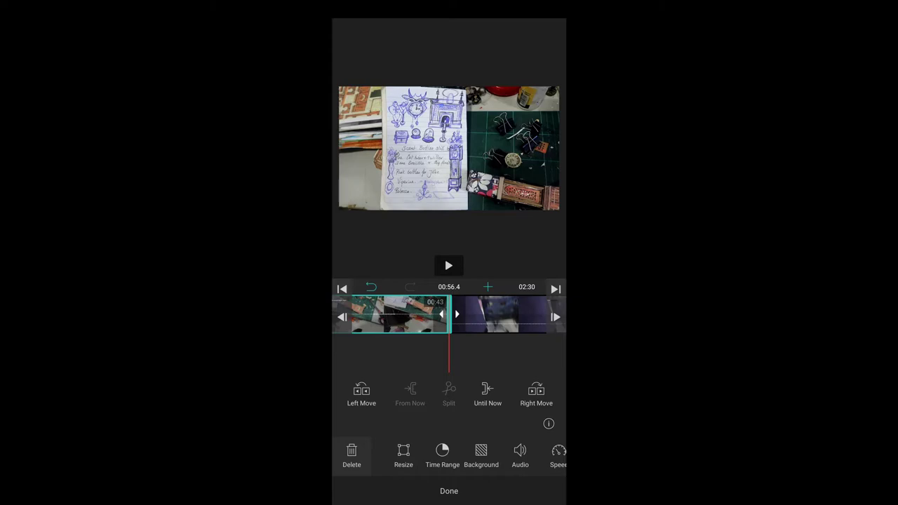
Add 'Chilling 10' from the VLLO Library as background music from about 13 seconds.
{"action": "left_click", "coordinate": [449, 491]}
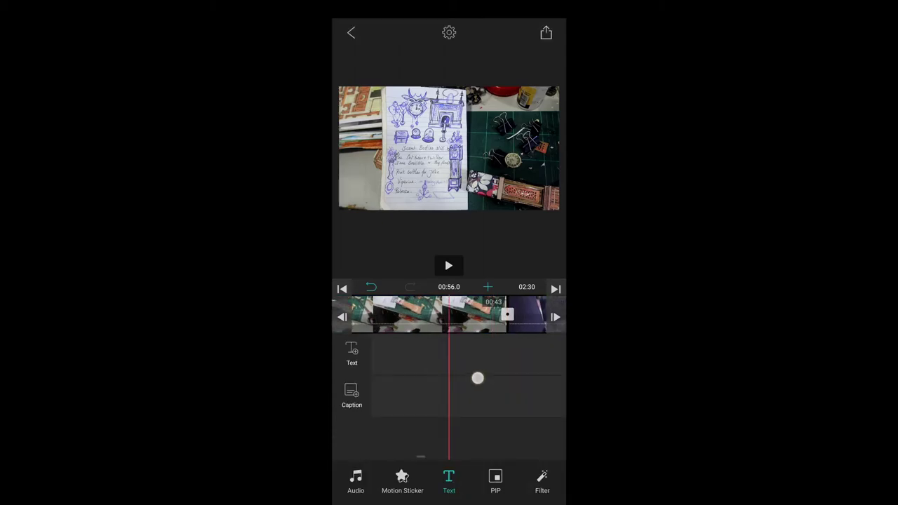
{"action": "left_click_drag", "start_coordinate": [497, 381], "coordinate": [533, 379]}
{"action": "left_click", "coordinate": [449, 312]}
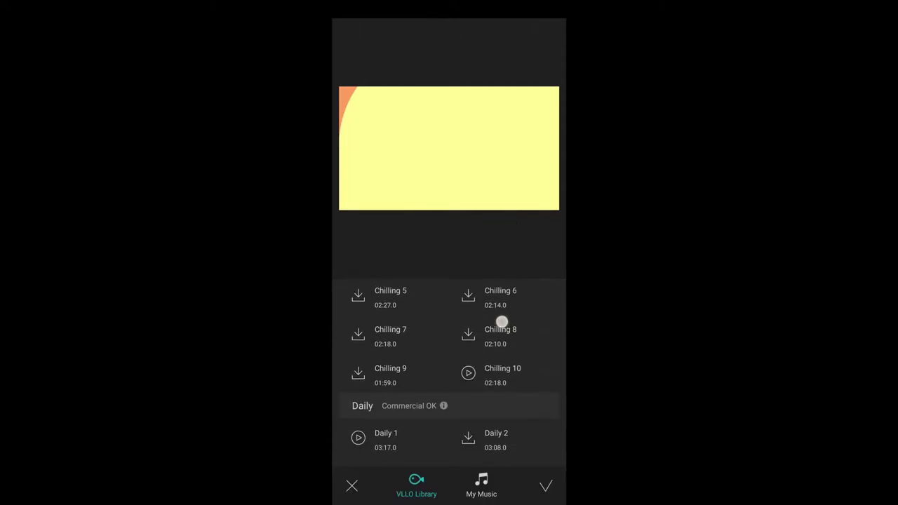
{"action": "left_click", "coordinate": [503, 376]}
{"action": "left_click", "coordinate": [546, 486]}
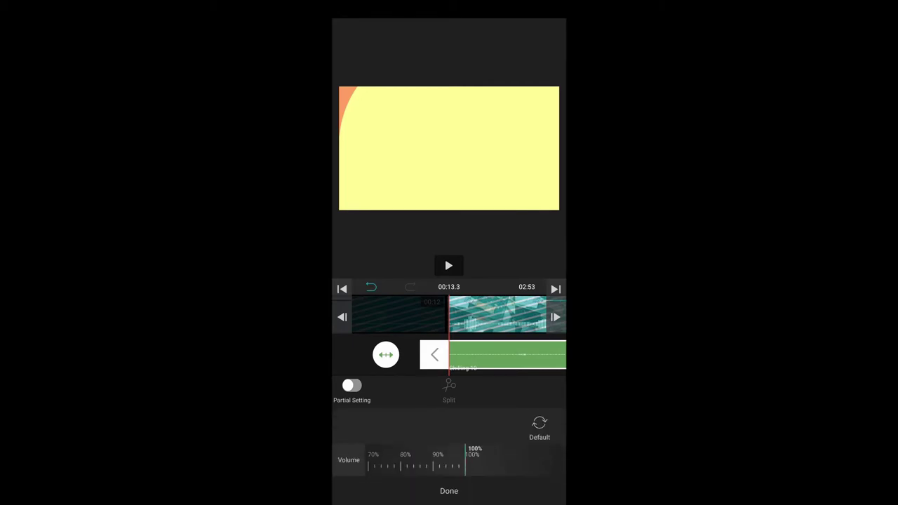
Drag the Chilling 10 music volume from 100% to 16%, then move the playhead to about 1:15.
{"action": "left_click_drag", "start_coordinate": [422, 464], "coordinate": [554, 463]}
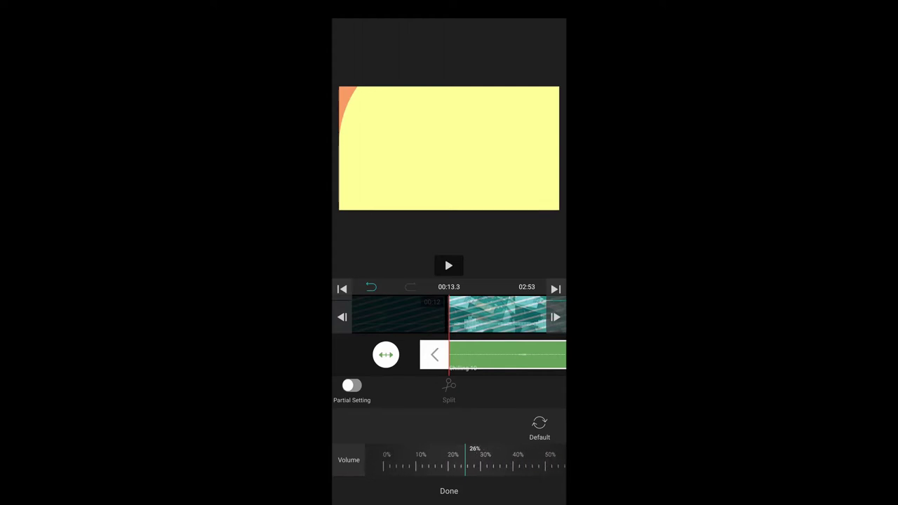
{"action": "left_click_drag", "start_coordinate": [470, 463], "coordinate": [506, 463]}
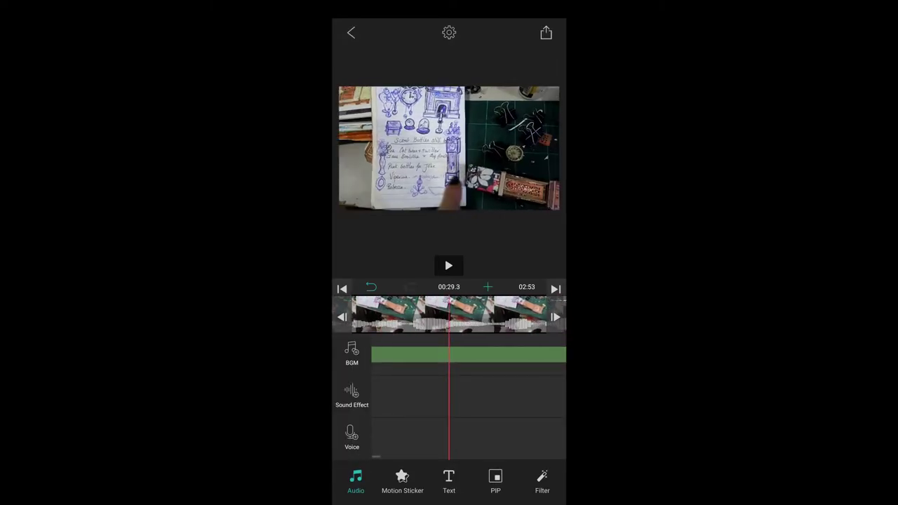
{"action": "left_click_drag", "start_coordinate": [491, 316], "coordinate": [463, 316]}
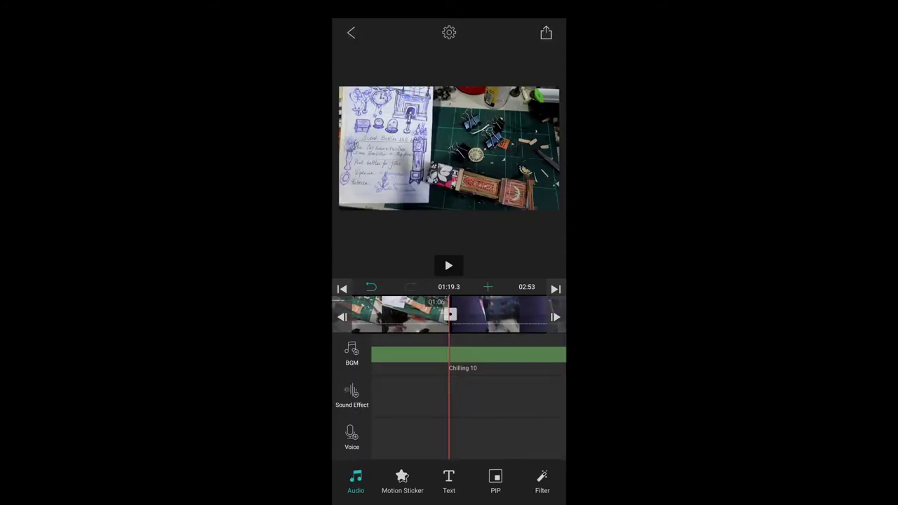
Apply Audio Fade Out to the end of the Chilling 10 music, around 1:19.
{"action": "left_click", "coordinate": [505, 356]}
{"action": "left_click", "coordinate": [449, 491]}
{"action": "left_click", "coordinate": [390, 356]}
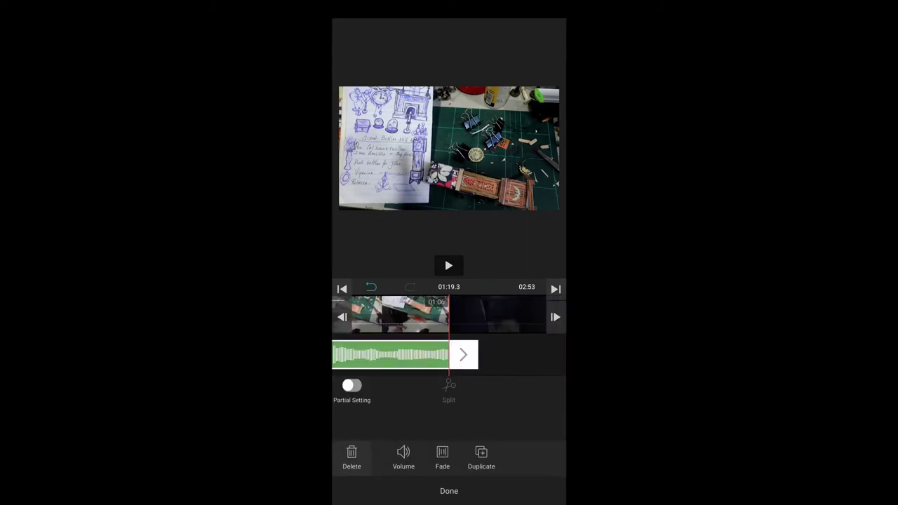
{"action": "left_click", "coordinate": [442, 456]}
{"action": "left_click", "coordinate": [507, 456]}
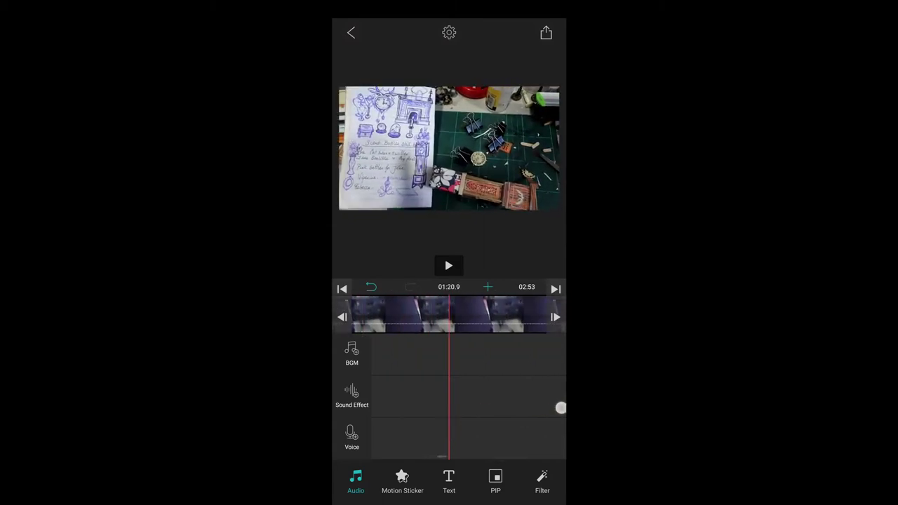
Review the footage from 1:19 to 1:24.5 and delete the unwanted talking-head segment, leaving 2:48.
{"action": "left_click_drag", "start_coordinate": [473, 405], "coordinate": [441, 410]}
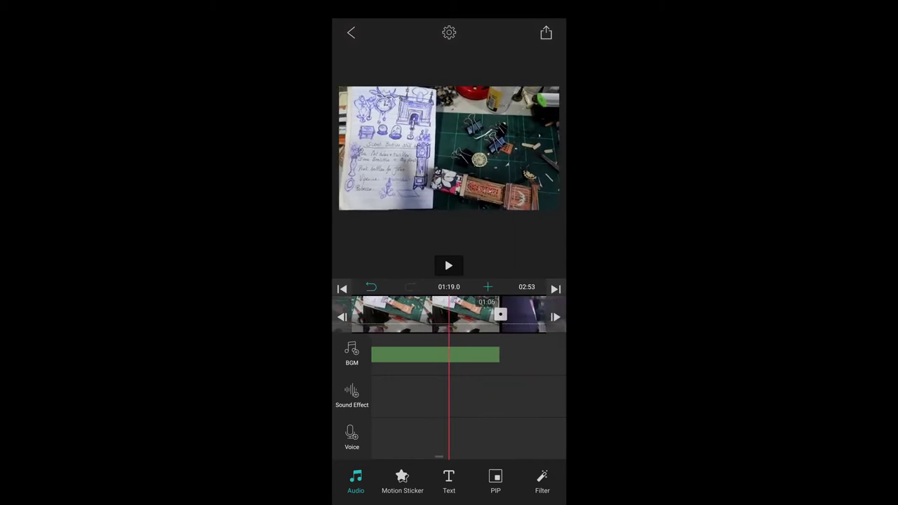
{"action": "left_click", "coordinate": [449, 265]}
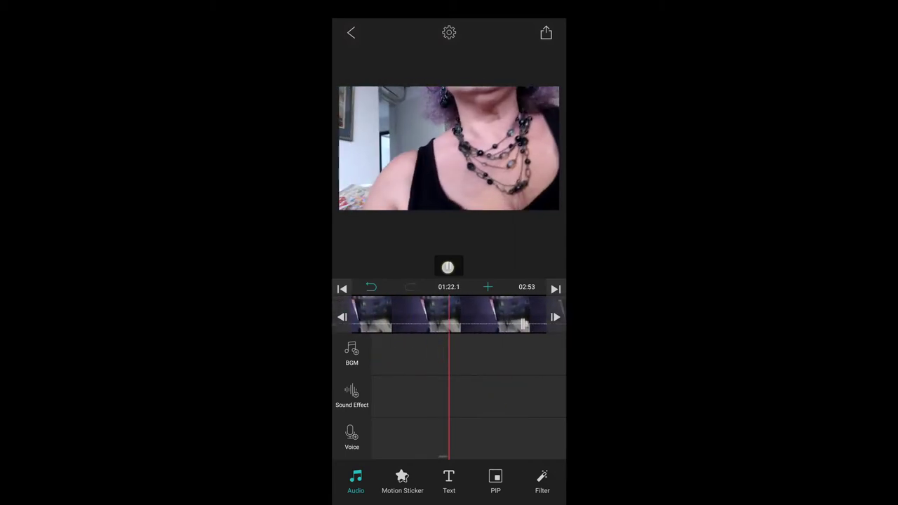
{"action": "left_click", "coordinate": [449, 265]}
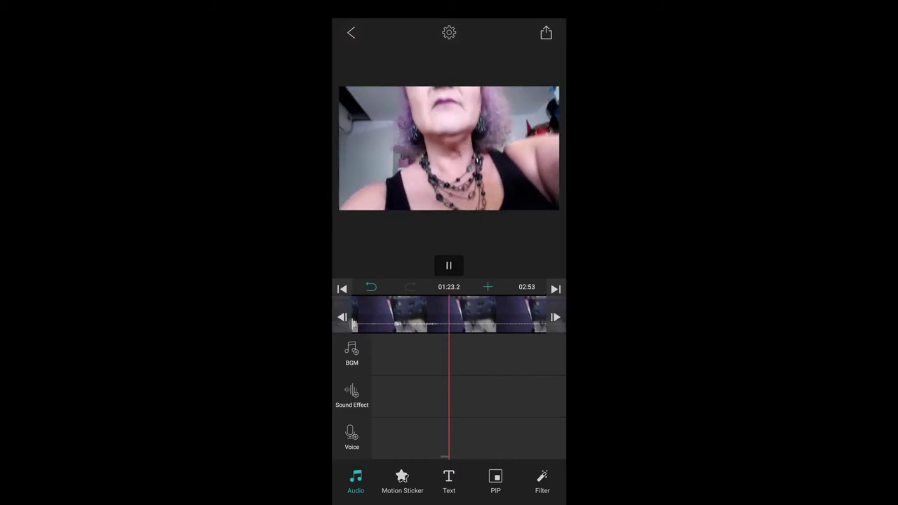
{"action": "left_click", "coordinate": [450, 265]}
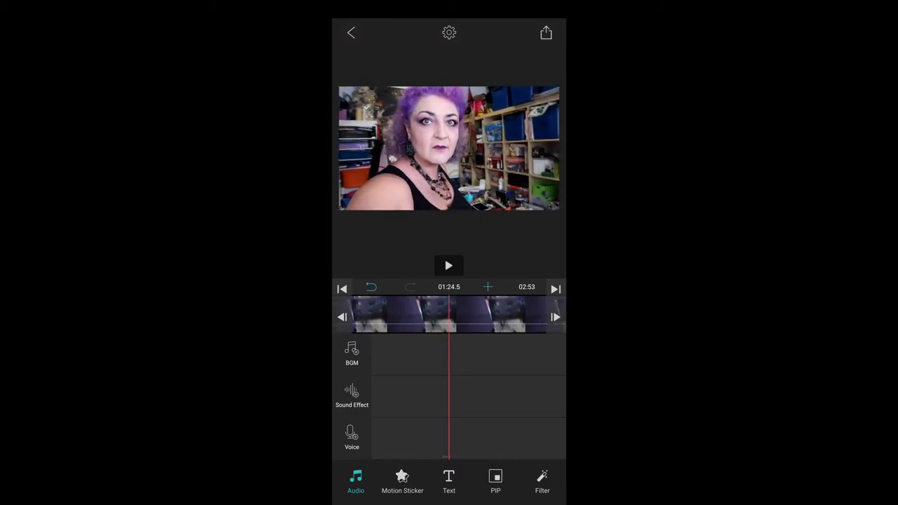
{"action": "left_click", "coordinate": [393, 316]}
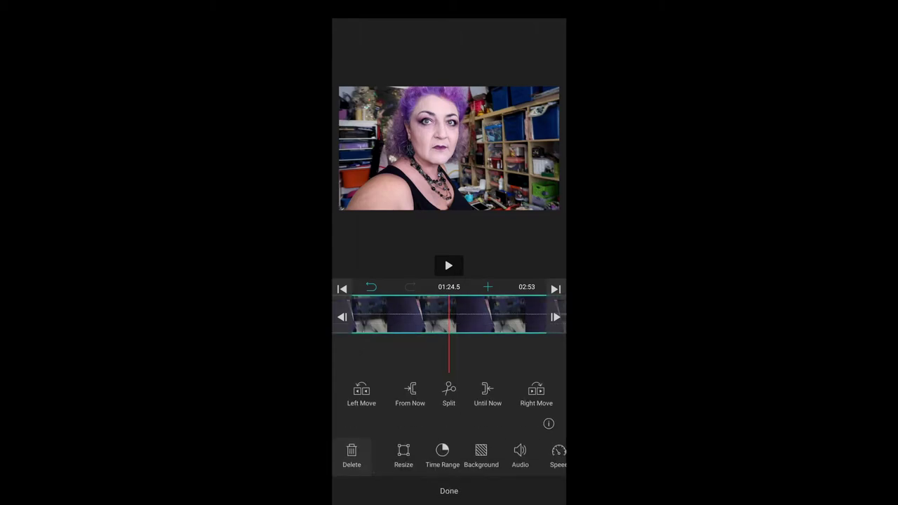
{"action": "left_click", "coordinate": [352, 455]}
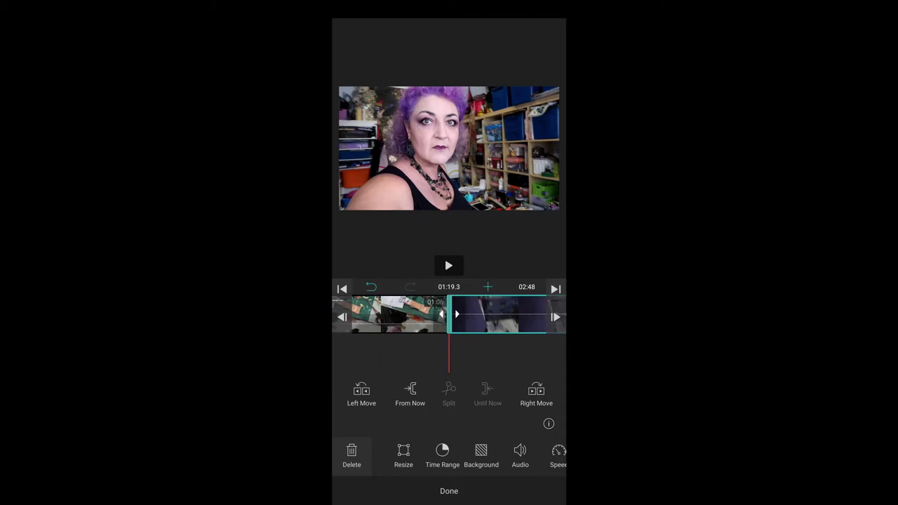
Add a Slide To Left transition of 1.5s between the clips at 1:19.
{"action": "left_click", "coordinate": [449, 491]}
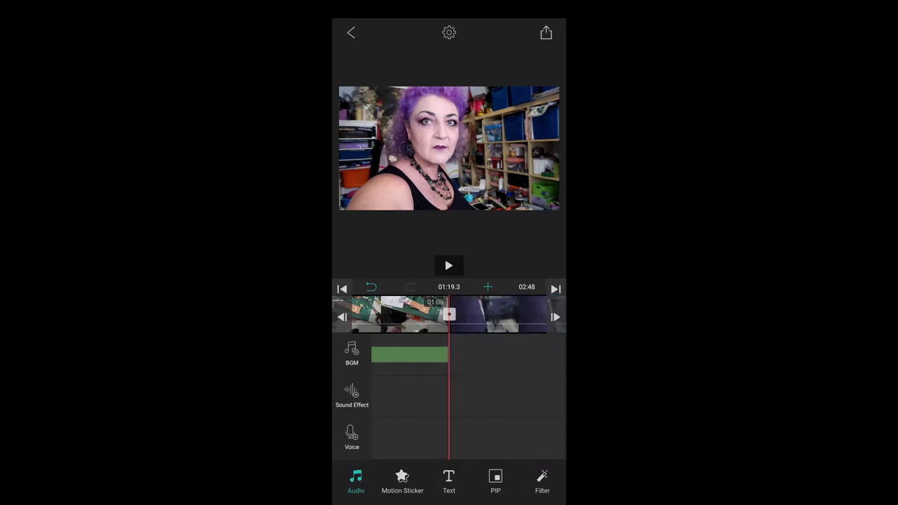
{"action": "left_click", "coordinate": [452, 312]}
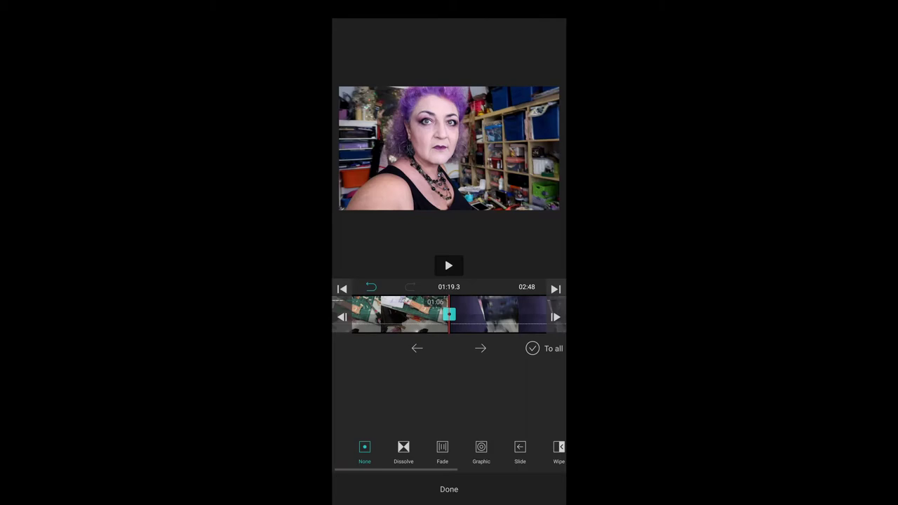
{"action": "left_click", "coordinate": [520, 450]}
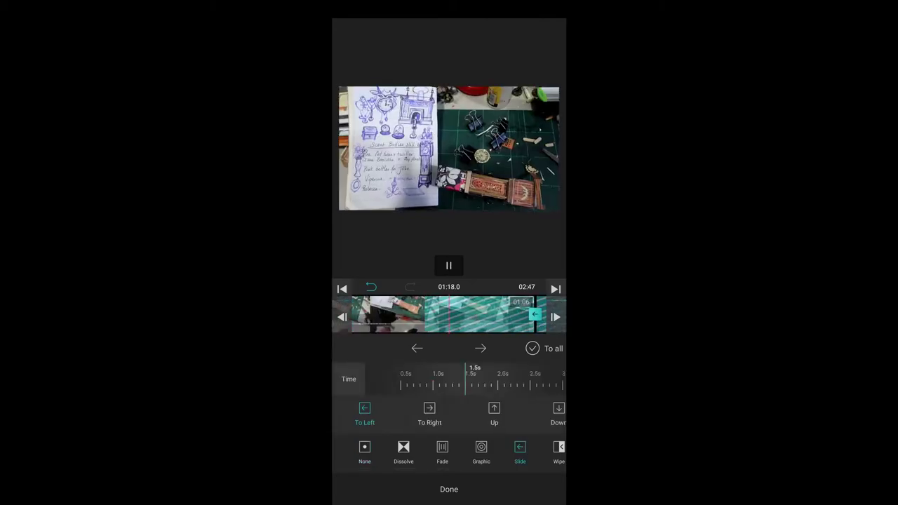
{"action": "left_click", "coordinate": [449, 489]}
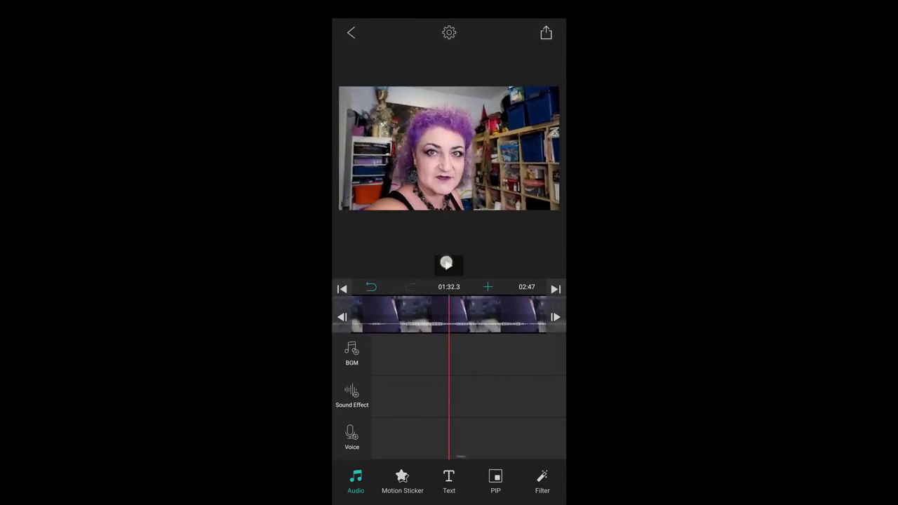
Play back the later footage, stop at 2:04.8 and select the talking clip.
{"action": "left_click", "coordinate": [447, 264]}
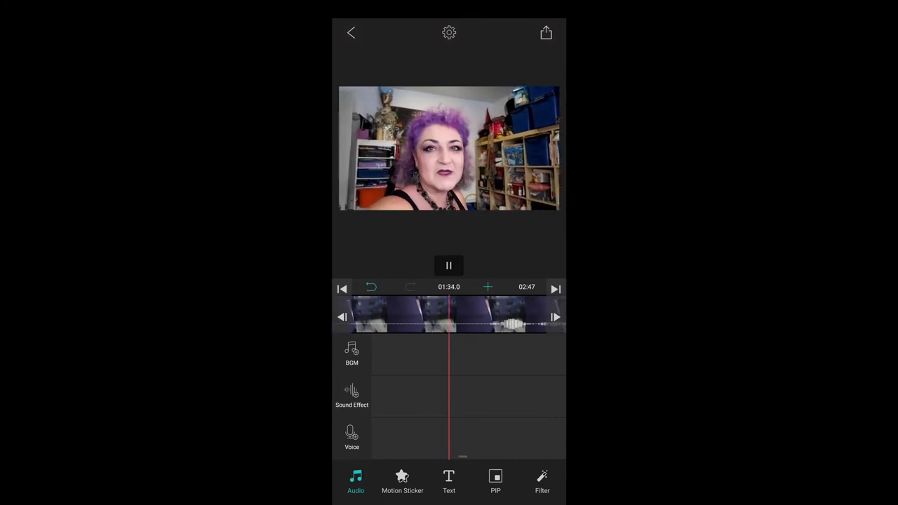
{"action": "left_click_drag", "start_coordinate": [541, 380], "coordinate": [453, 399]}
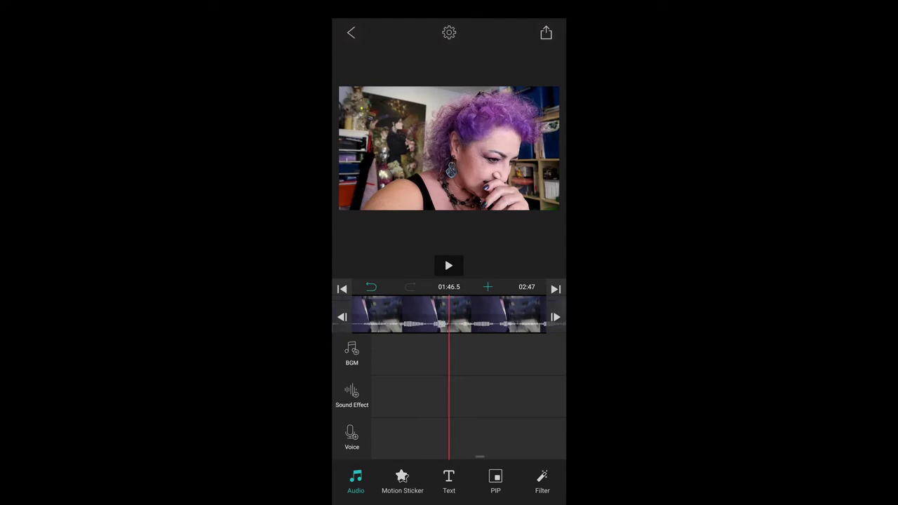
{"action": "left_click", "coordinate": [449, 265]}
{"action": "left_click", "coordinate": [449, 266]}
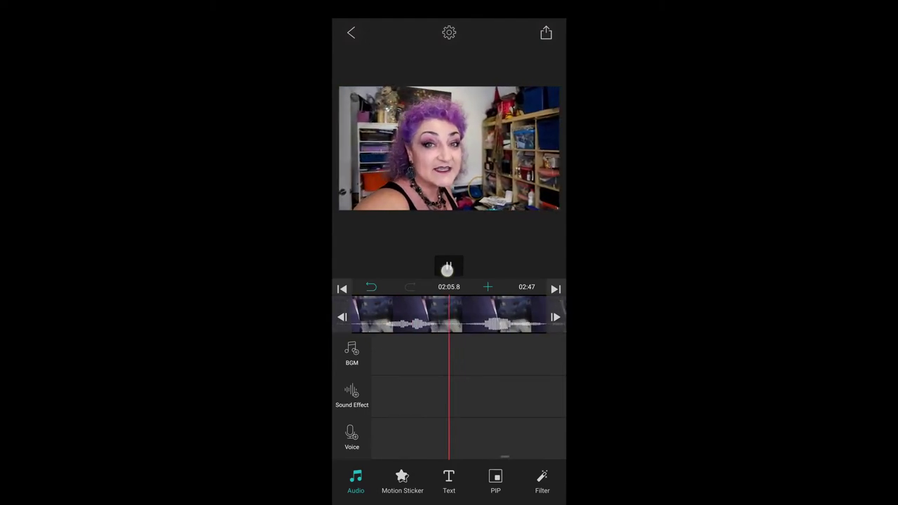
{"action": "mouse_move", "coordinate": [404, 372]}
{"action": "left_mouse_down"}
{"action": "mouse_move", "coordinate": [522, 373]}
{"action": "mouse_move", "coordinate": [509, 370]}
{"action": "left_mouse_up"}
{"action": "left_click", "coordinate": [449, 265]}
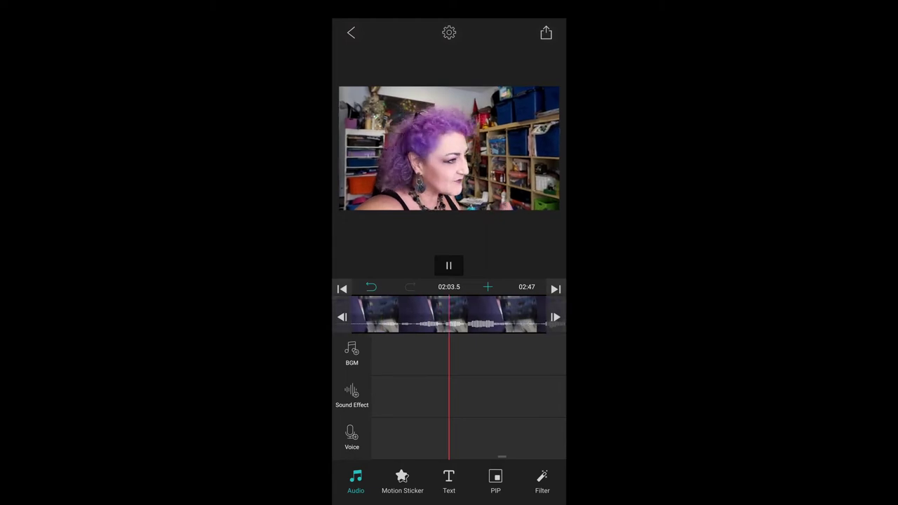
{"action": "left_click", "coordinate": [449, 266]}
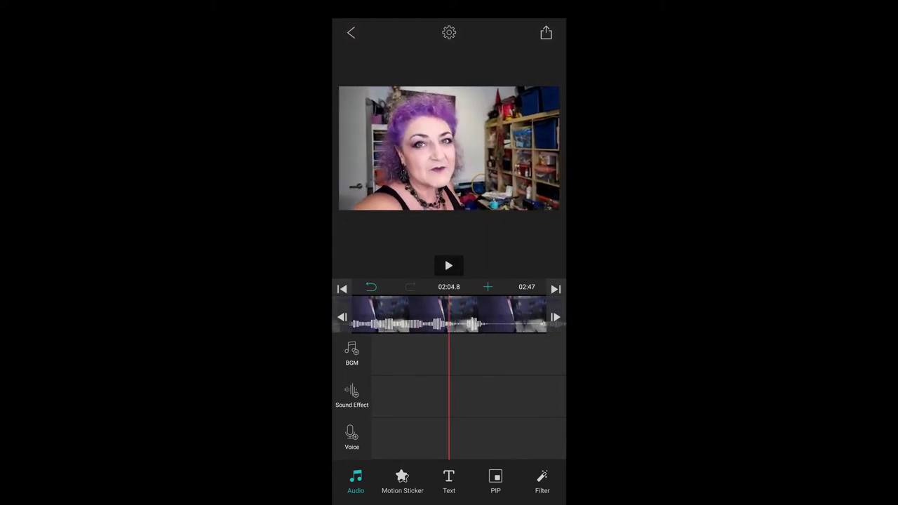
{"action": "left_click", "coordinate": [487, 306]}
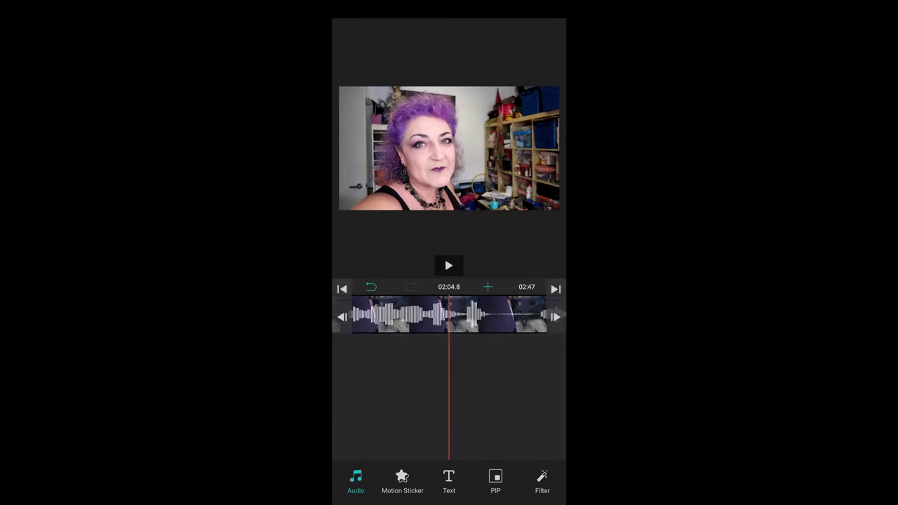
Cut the talking clip at 2:04.8 so the video runs 2:19, joined by a Graphic transition.
{"action": "left_click", "coordinate": [488, 391]}
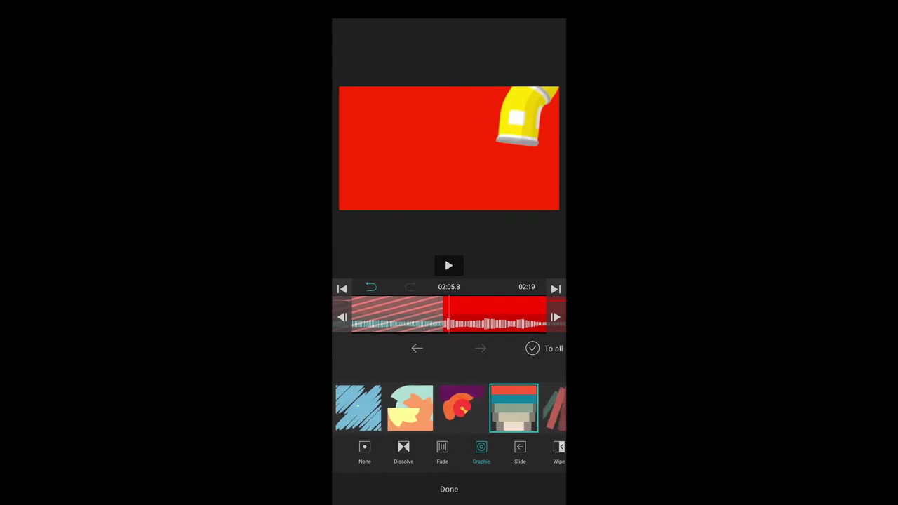
{"action": "left_click", "coordinate": [449, 490]}
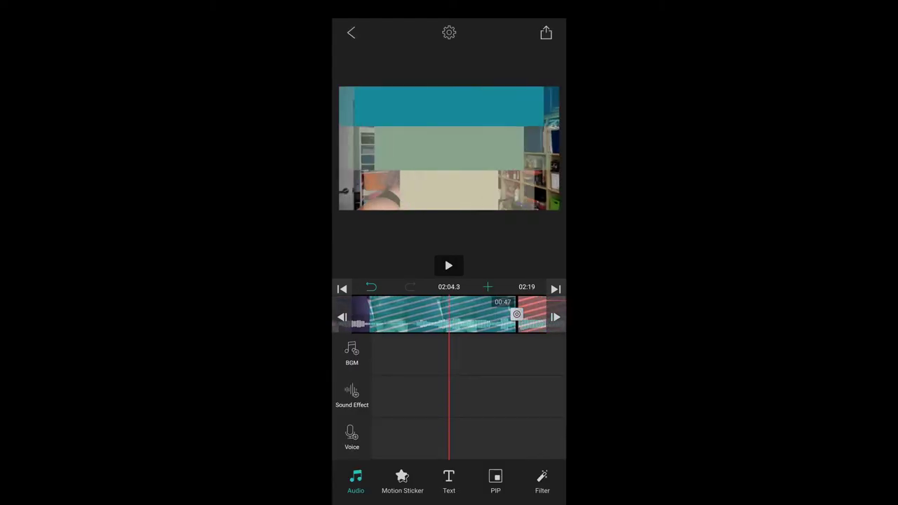
{"action": "left_click_drag", "start_coordinate": [421, 315], "coordinate": [491, 316]}
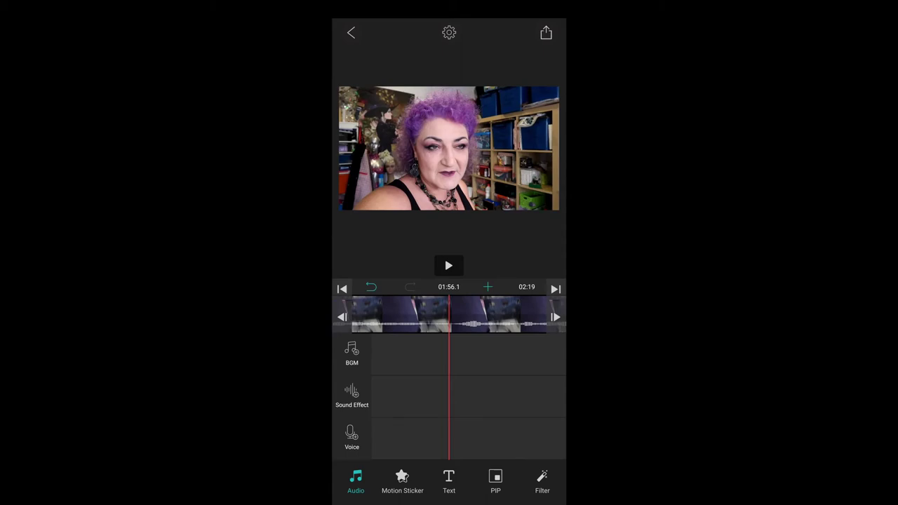
Add the colourful dots motion sticker, enlarged to cover the frame.
{"action": "left_click", "coordinate": [402, 482]}
{"action": "left_click", "coordinate": [352, 354]}
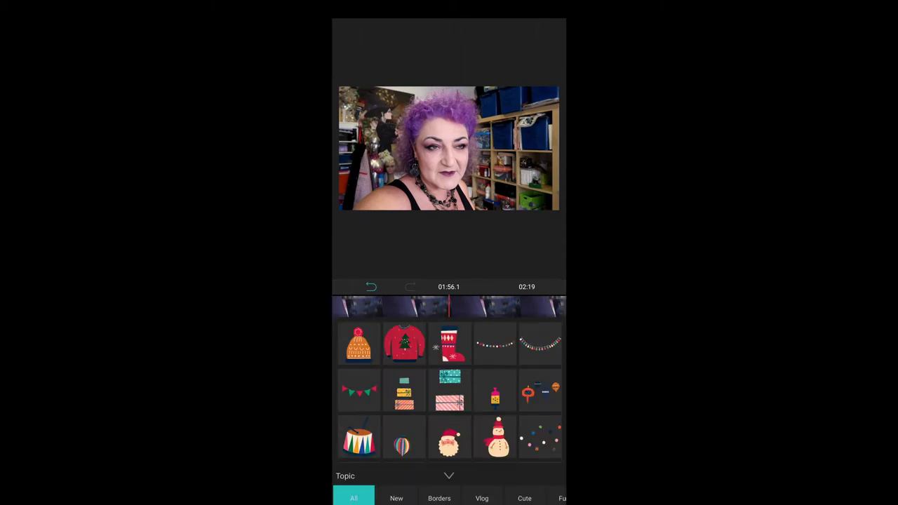
{"action": "scroll", "coordinate": [449, 351], "scroll_direction": "down", "scroll_amount": 5}
{"action": "scroll", "coordinate": [449, 351], "scroll_direction": "down", "scroll_amount": 3}
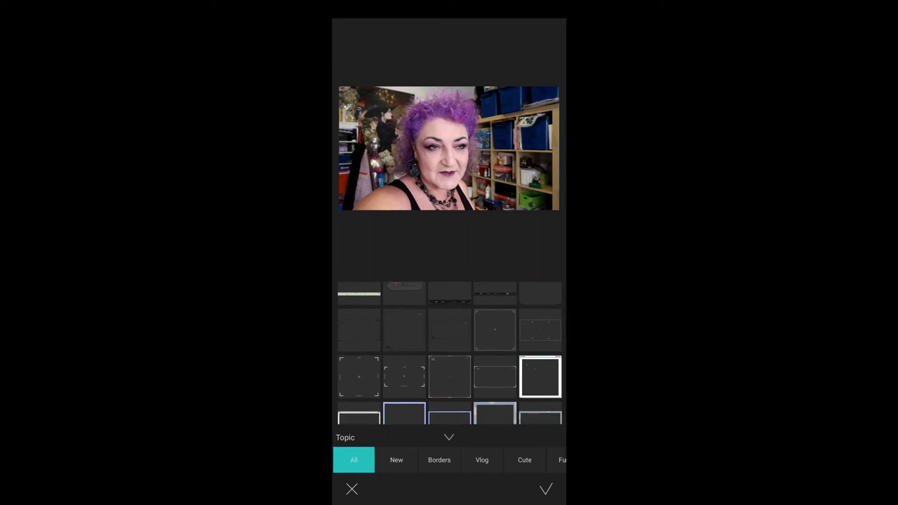
{"action": "scroll", "coordinate": [449, 350], "scroll_direction": "down", "scroll_amount": 5}
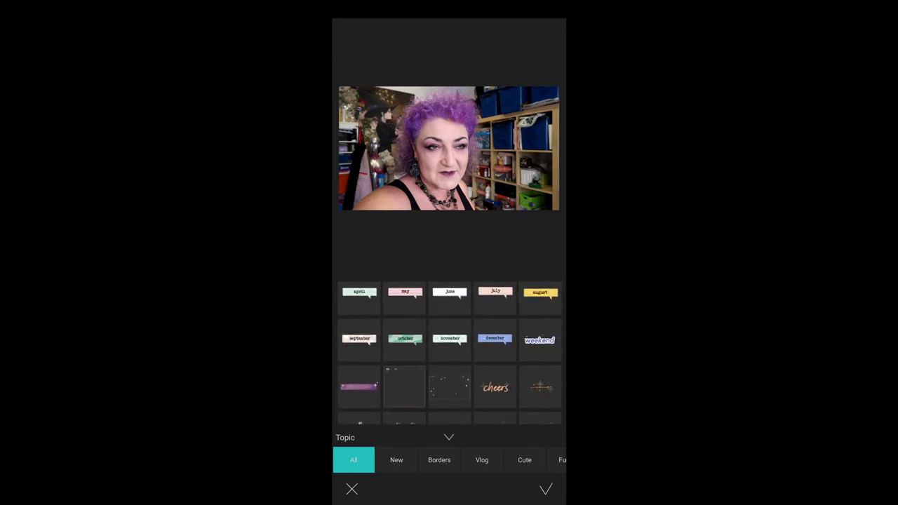
{"action": "scroll", "coordinate": [450, 351], "scroll_direction": "down", "scroll_amount": 3}
{"action": "scroll", "coordinate": [449, 351], "scroll_direction": "down", "scroll_amount": 3}
{"action": "scroll", "coordinate": [449, 351], "scroll_direction": "down", "scroll_amount": 2}
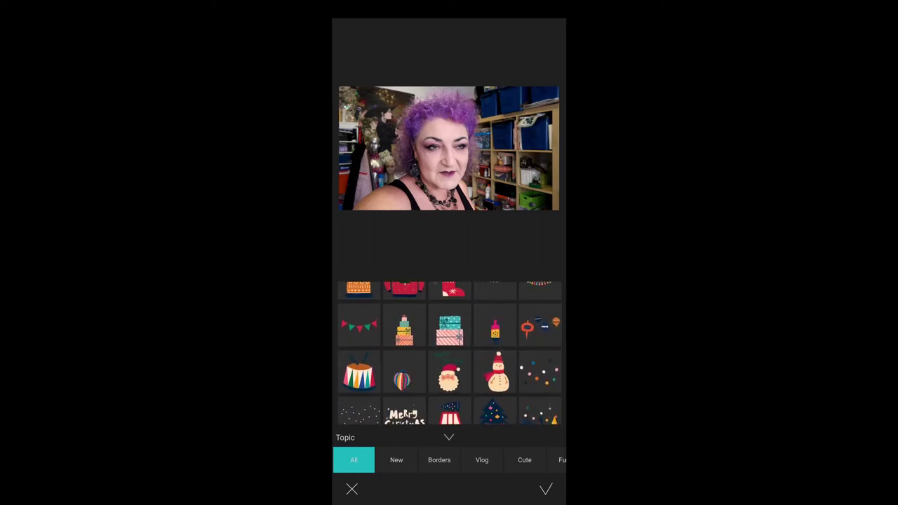
{"action": "left_click", "coordinate": [540, 372]}
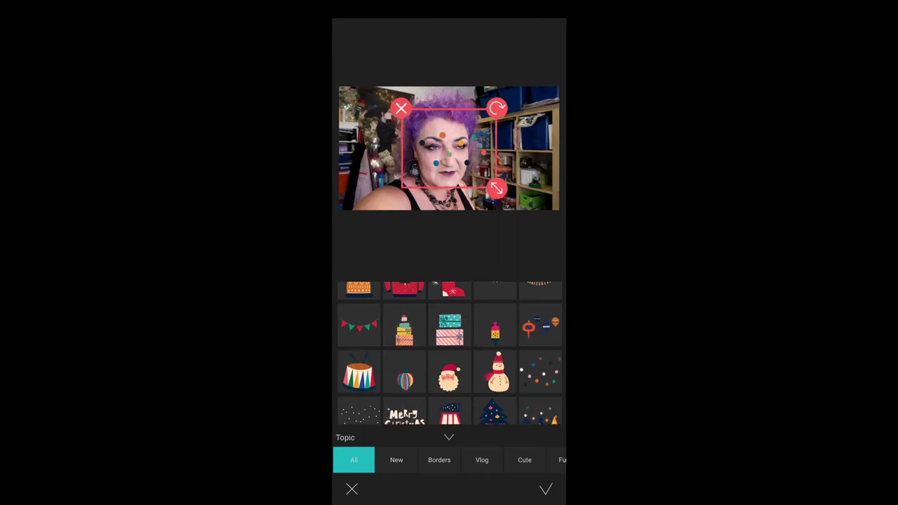
{"action": "left_click_drag", "start_coordinate": [501, 191], "coordinate": [554, 207]}
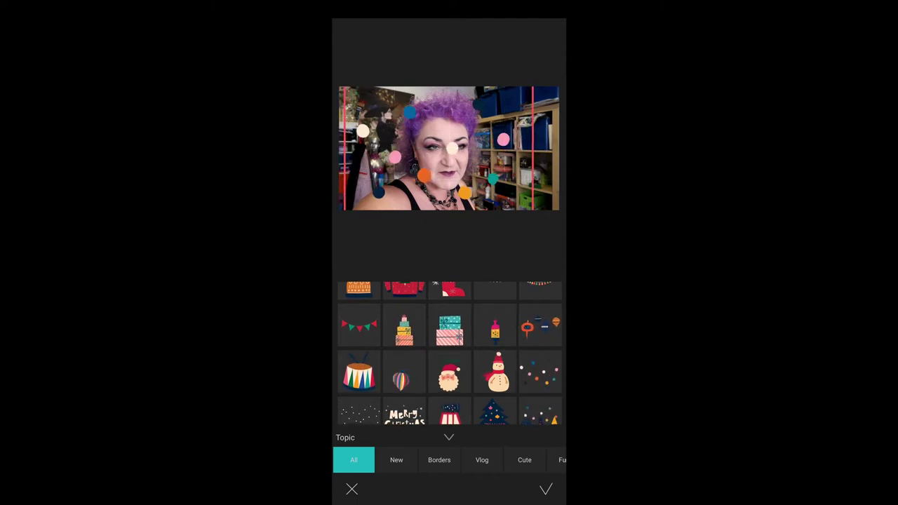
{"action": "left_click", "coordinate": [546, 490]}
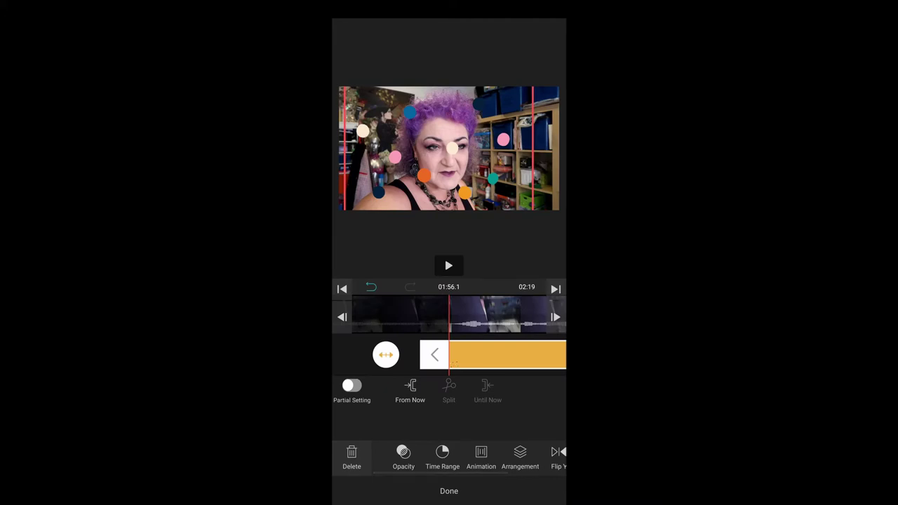
Play back the clip from the start of the dots sticker to check it.
{"action": "left_click", "coordinate": [449, 266]}
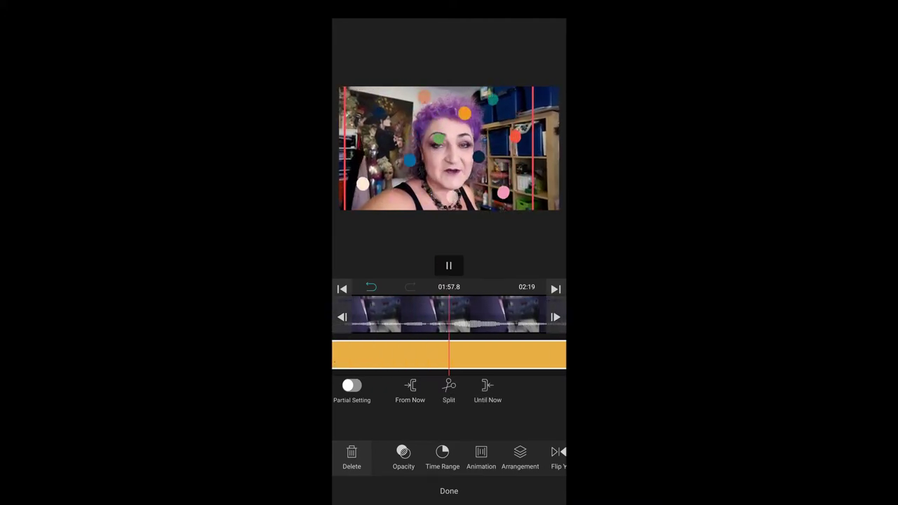
{"action": "left_click", "coordinate": [449, 265]}
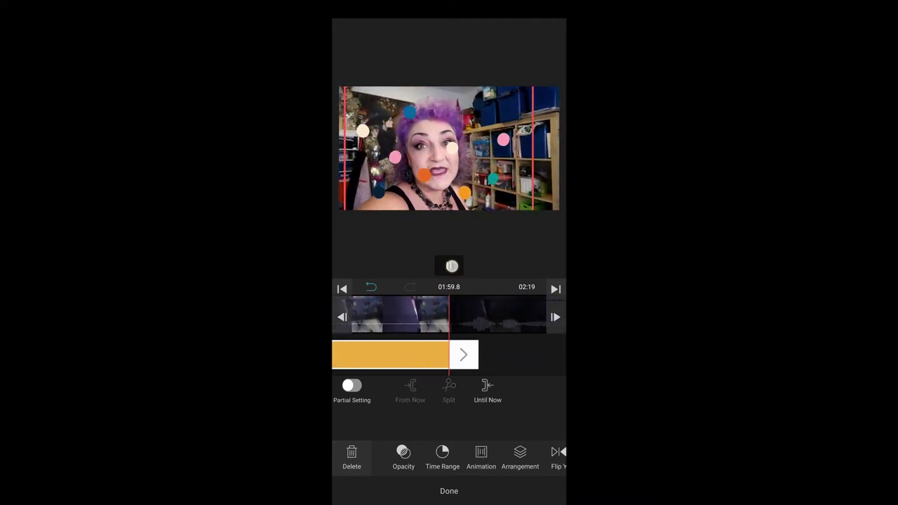
{"action": "left_click", "coordinate": [447, 264]}
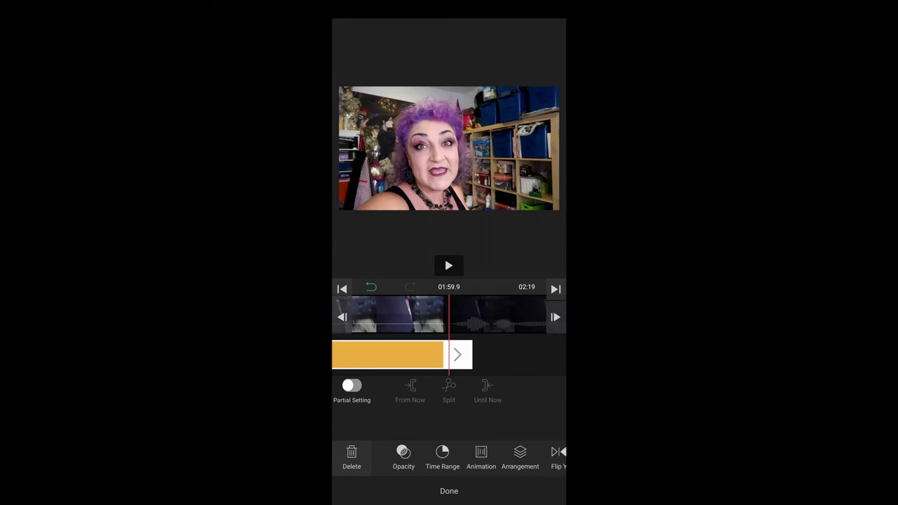
{"action": "left_click_drag", "start_coordinate": [393, 315], "coordinate": [449, 316]}
{"action": "left_click", "coordinate": [449, 491]}
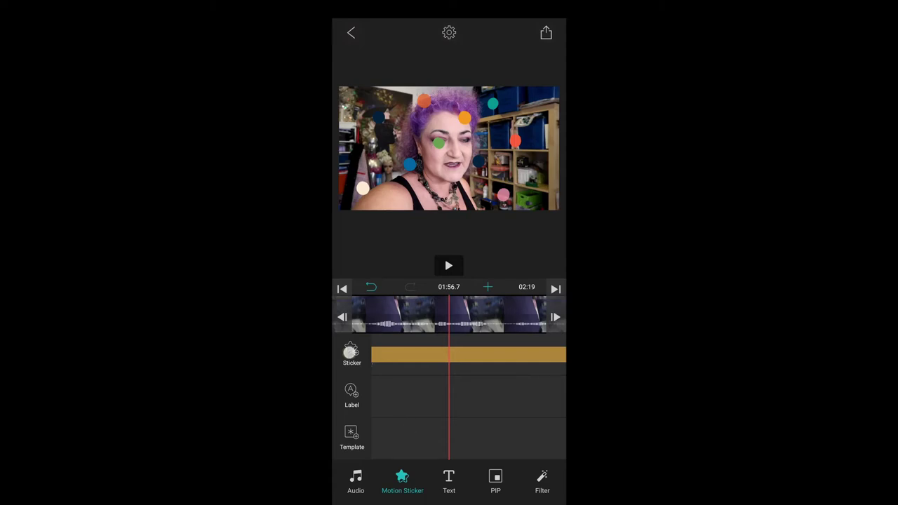
Add the Halloween fairy-wings sticker, shrunk and placed by the woman's lower-left shoulder.
{"action": "left_click", "coordinate": [352, 354]}
{"action": "scroll", "coordinate": [449, 351], "scroll_direction": "down", "scroll_amount": 5}
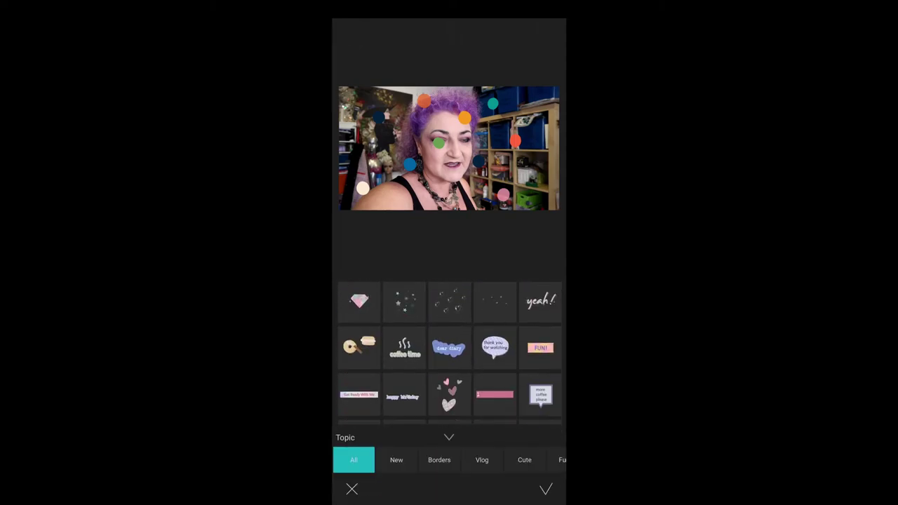
{"action": "scroll", "coordinate": [454, 319], "scroll_direction": "down", "scroll_amount": 5}
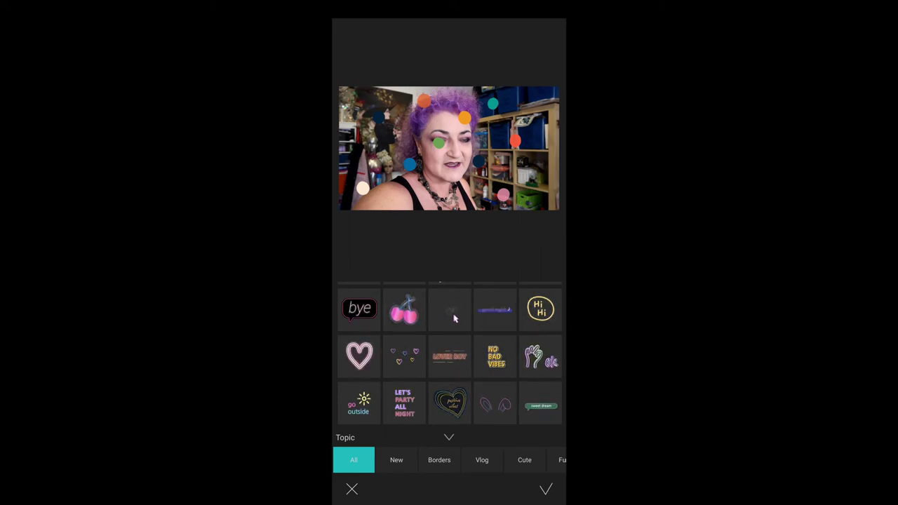
{"action": "scroll", "coordinate": [454, 319], "scroll_direction": "down", "scroll_amount": 3}
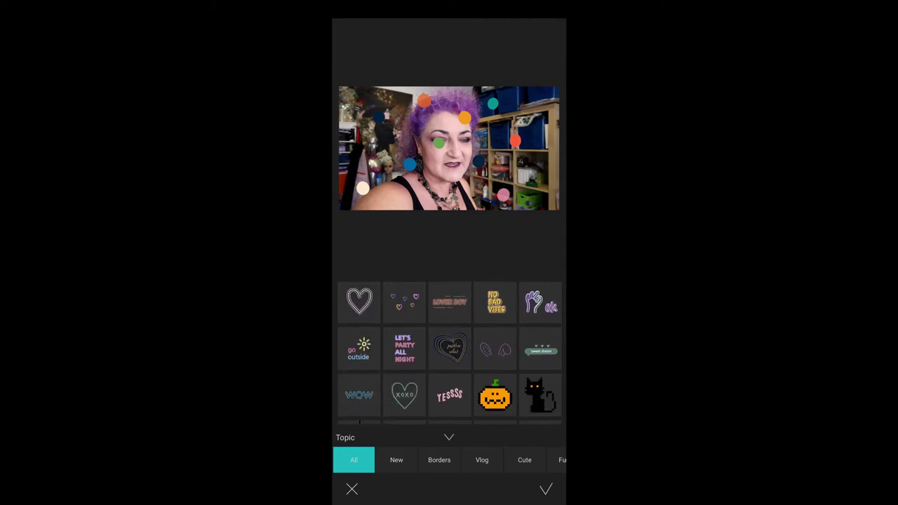
{"action": "scroll", "coordinate": [449, 351], "scroll_direction": "down", "scroll_amount": 3}
{"action": "scroll", "coordinate": [450, 351], "scroll_direction": "down", "scroll_amount": 3}
{"action": "scroll", "coordinate": [449, 351], "scroll_direction": "down", "scroll_amount": 3}
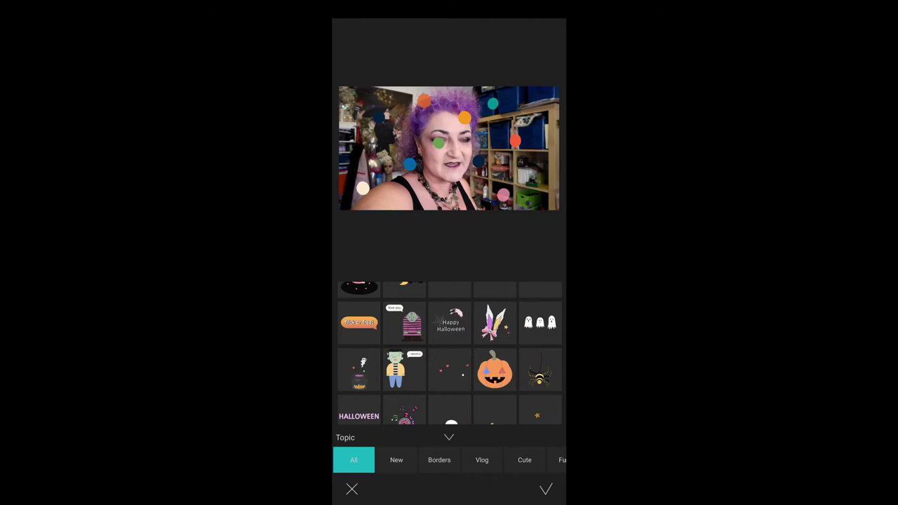
{"action": "left_click", "coordinate": [495, 323]}
{"action": "mouse_move", "coordinate": [449, 140]}
{"action": "left_mouse_down"}
{"action": "mouse_move", "coordinate": [393, 162]}
{"action": "mouse_move", "coordinate": [385, 177]}
{"action": "mouse_move", "coordinate": [389, 165]}
{"action": "left_mouse_up"}
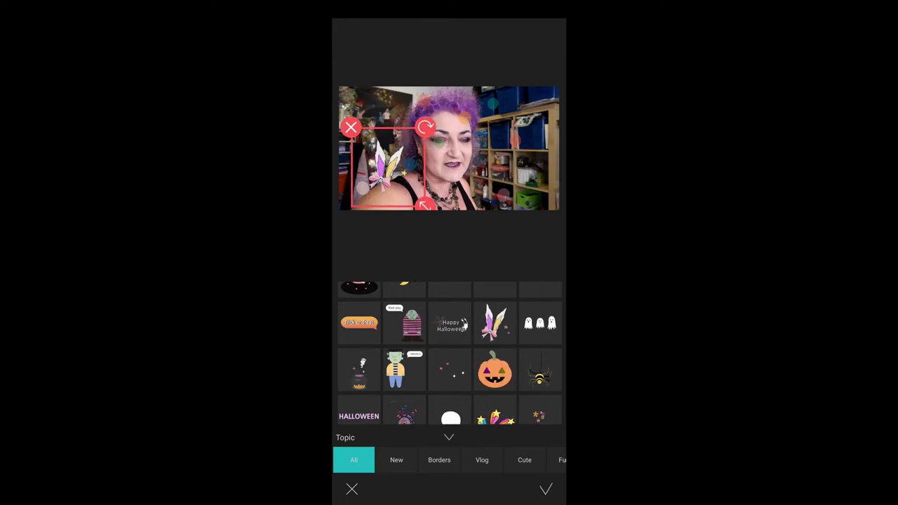
{"action": "left_click_drag", "start_coordinate": [424, 204], "coordinate": [417, 204]}
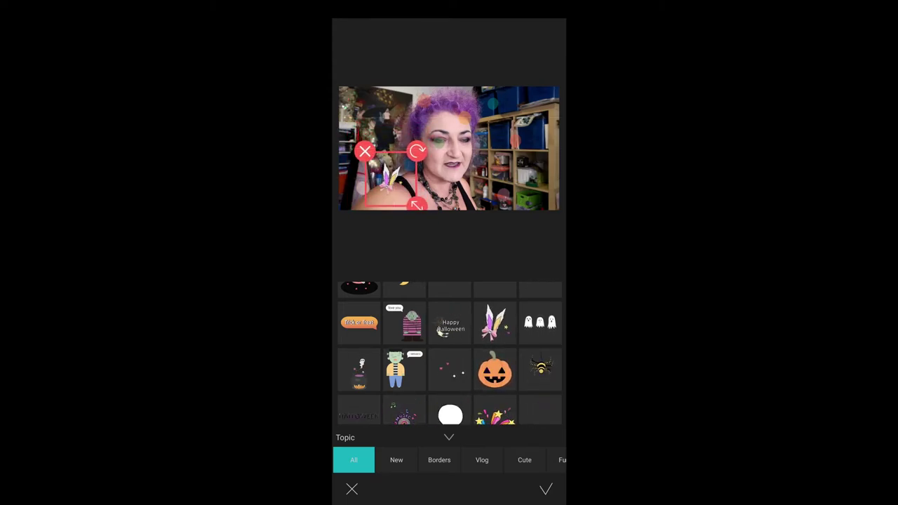
{"action": "left_click", "coordinate": [546, 489]}
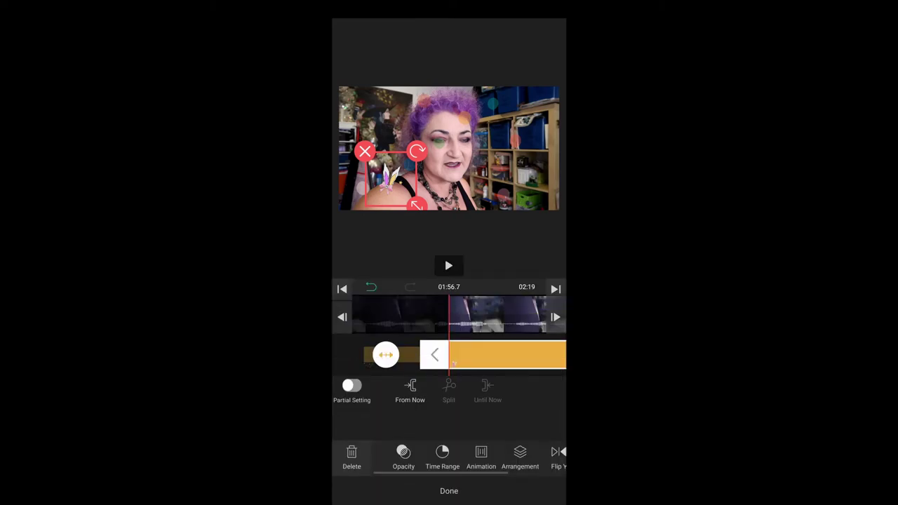
{"action": "left_click", "coordinate": [450, 491]}
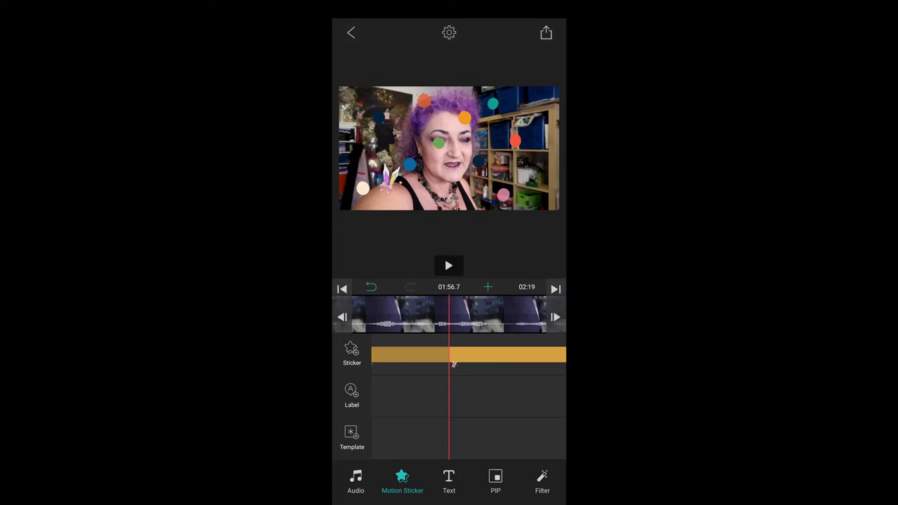
{"action": "left_click", "coordinate": [449, 265]}
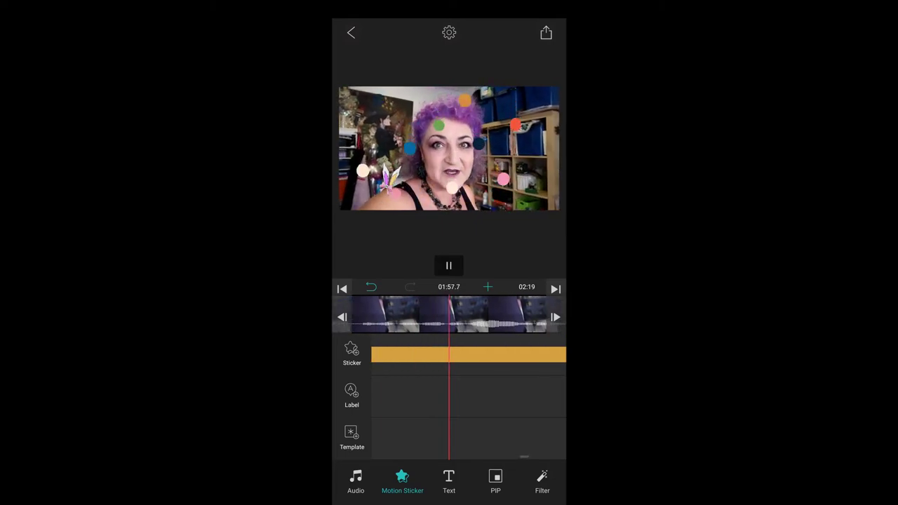
{"action": "left_click", "coordinate": [449, 265]}
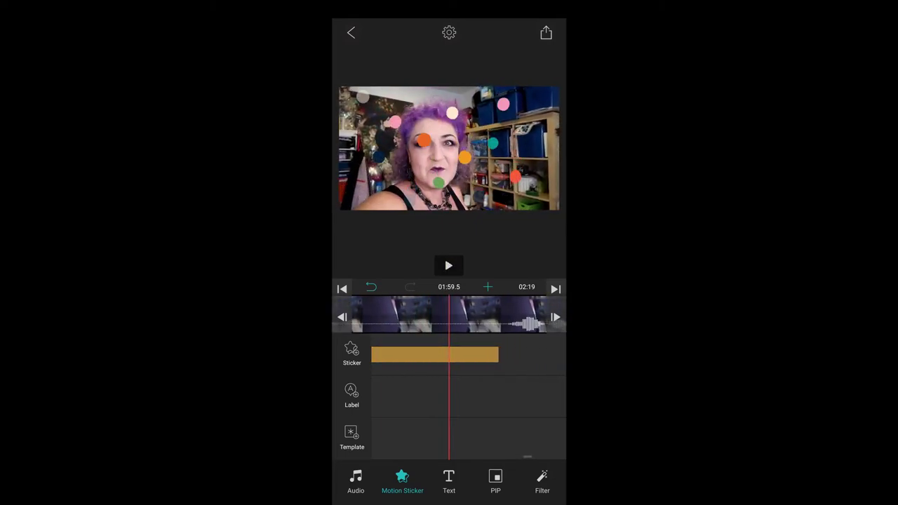
{"action": "left_click_drag", "start_coordinate": [491, 400], "coordinate": [540, 400]}
{"action": "left_click_drag", "start_coordinate": [469, 409], "coordinate": [466, 409]}
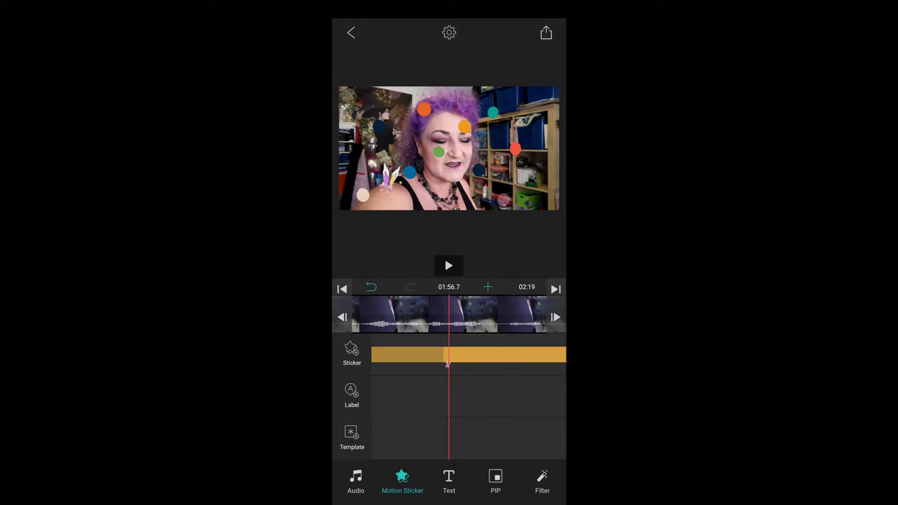
{"action": "left_click_drag", "start_coordinate": [463, 412], "coordinate": [450, 412]}
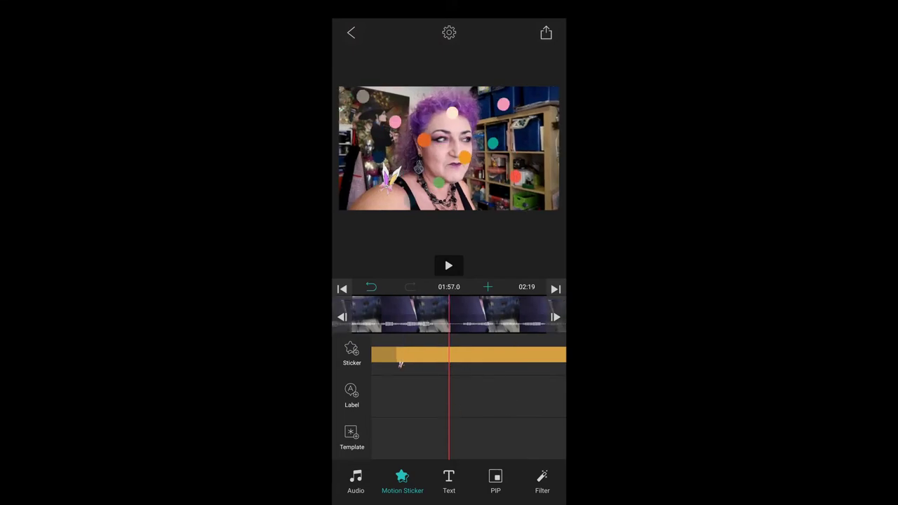
Add the cartoon sheep sticker and position it at the lower right, beside the presenter.
{"action": "left_click", "coordinate": [352, 354]}
{"action": "scroll", "coordinate": [449, 351], "scroll_direction": "down", "scroll_amount": 5}
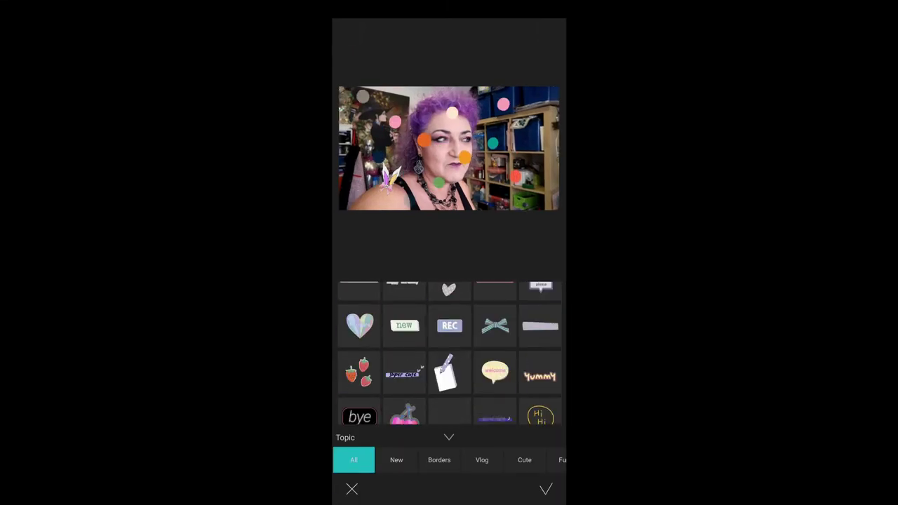
{"action": "scroll", "coordinate": [449, 351], "scroll_direction": "down", "scroll_amount": 5}
{"action": "scroll", "coordinate": [449, 351], "scroll_direction": "down", "scroll_amount": 3}
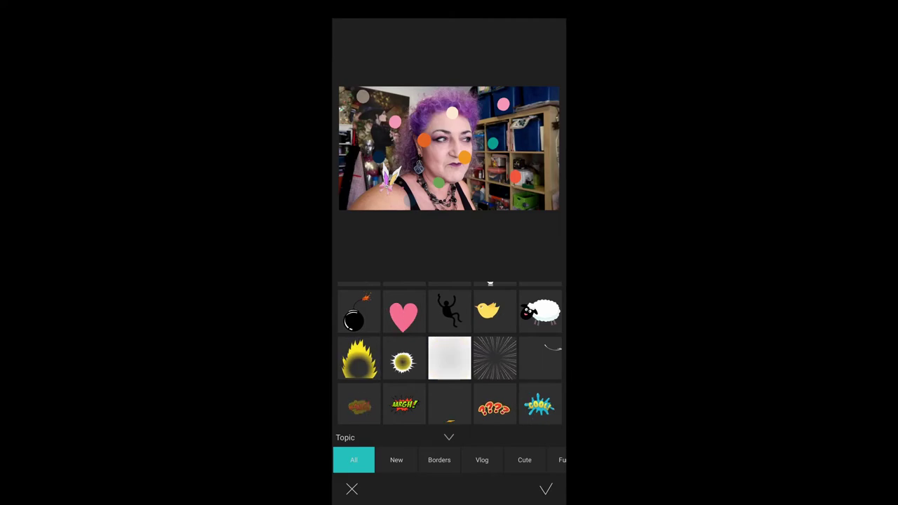
{"action": "left_click", "coordinate": [540, 314]}
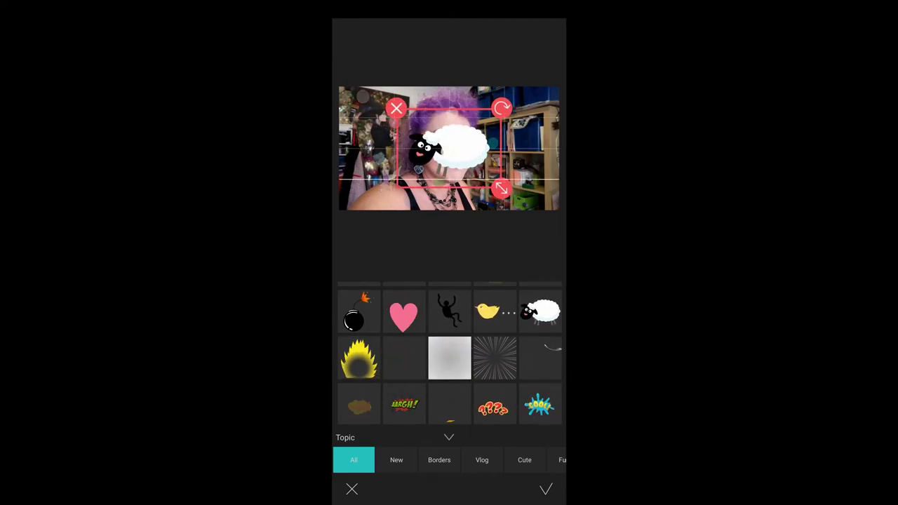
{"action": "left_click_drag", "start_coordinate": [449, 148], "coordinate": [505, 179]}
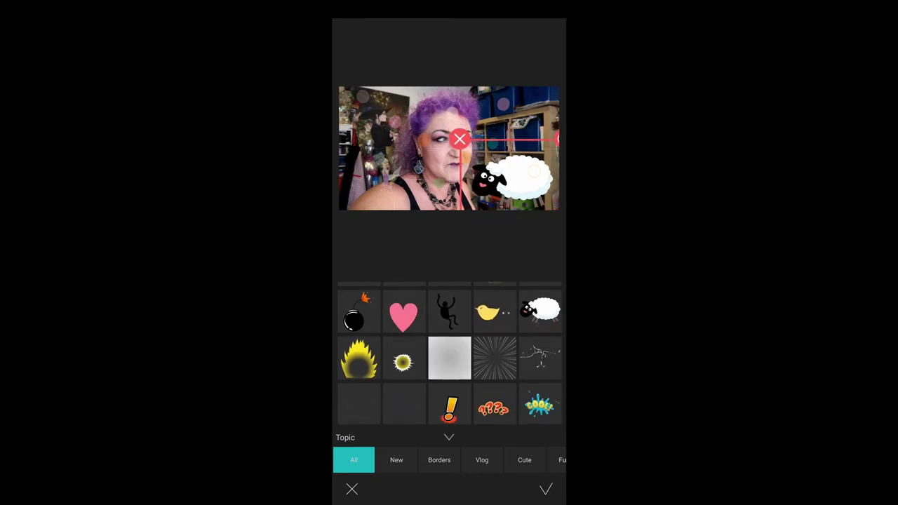
{"action": "mouse_move", "coordinate": [520, 179]}
{"action": "left_mouse_down"}
{"action": "mouse_move", "coordinate": [502, 179]}
{"action": "mouse_move", "coordinate": [494, 151]}
{"action": "mouse_move", "coordinate": [509, 179]}
{"action": "left_mouse_up"}
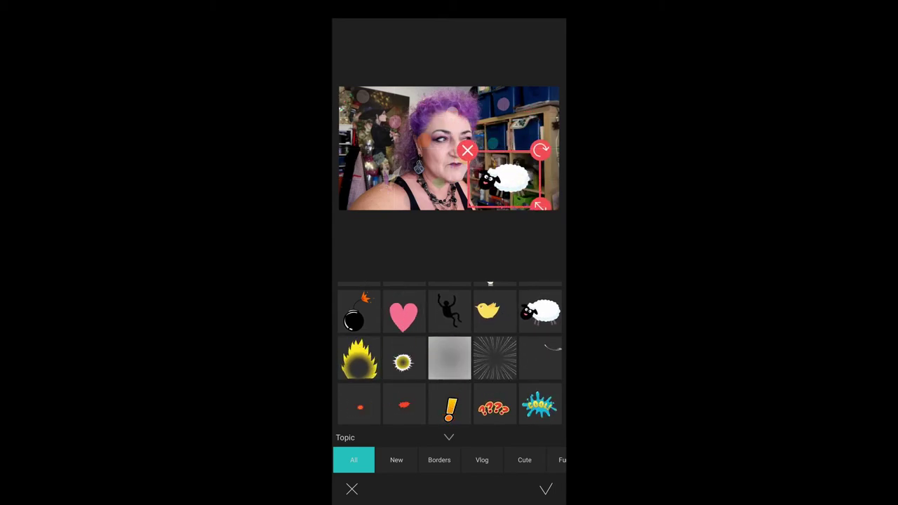
{"action": "left_click", "coordinate": [546, 489]}
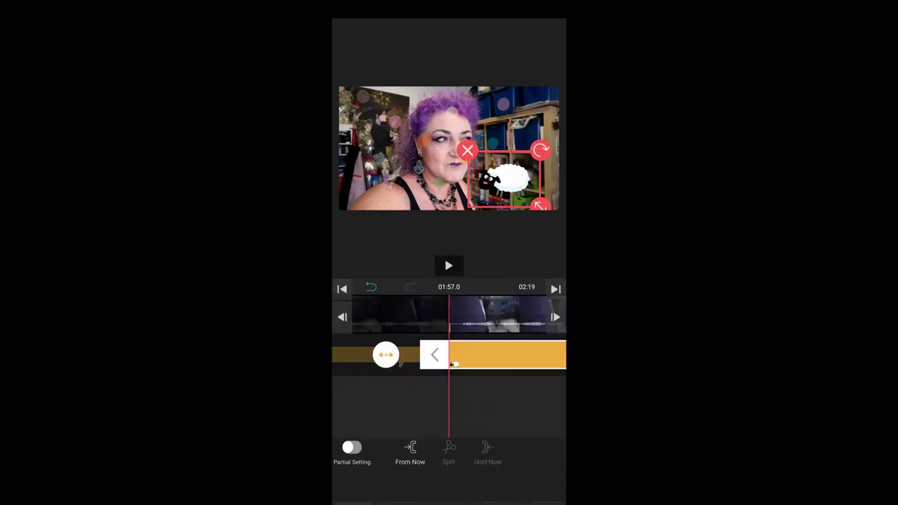
{"action": "left_click", "coordinate": [449, 491]}
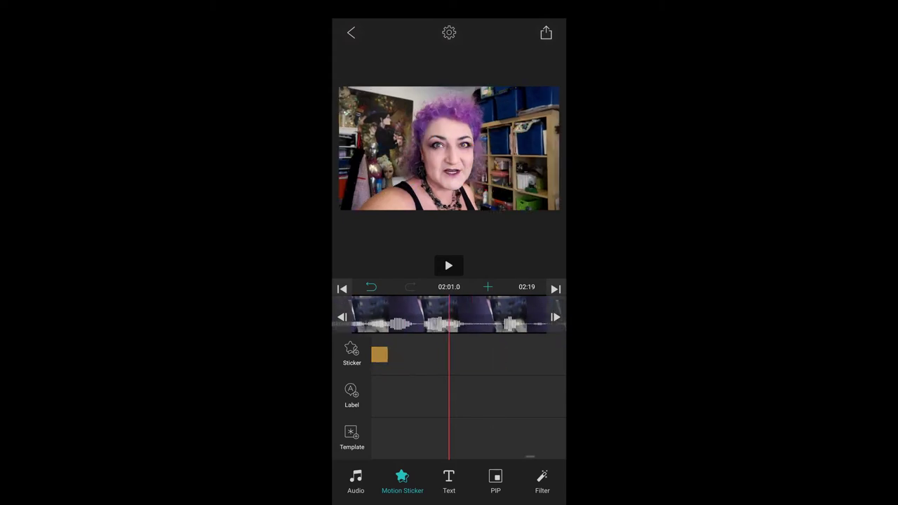
Export the vlog at High 1920x1080 and 30 fps from the striped ending clip.
{"action": "left_click_drag", "start_coordinate": [491, 316], "coordinate": [421, 316]}
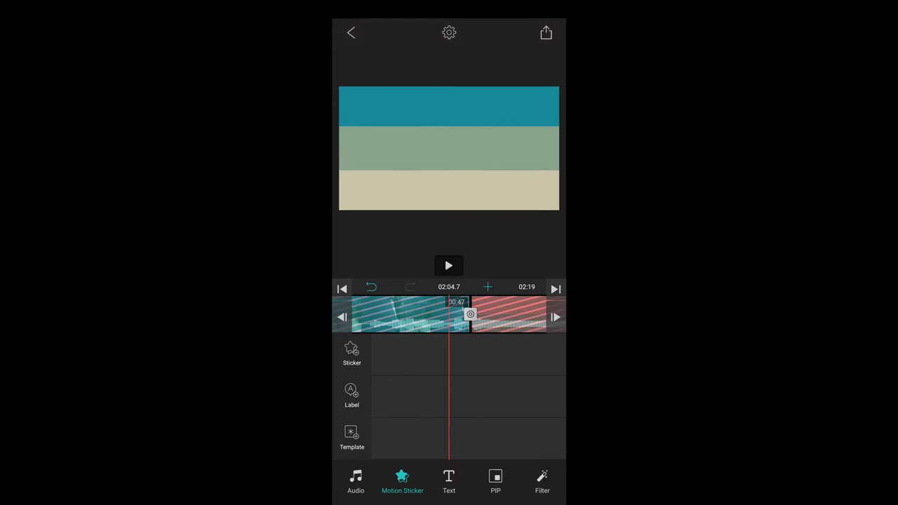
{"action": "left_click", "coordinate": [547, 33]}
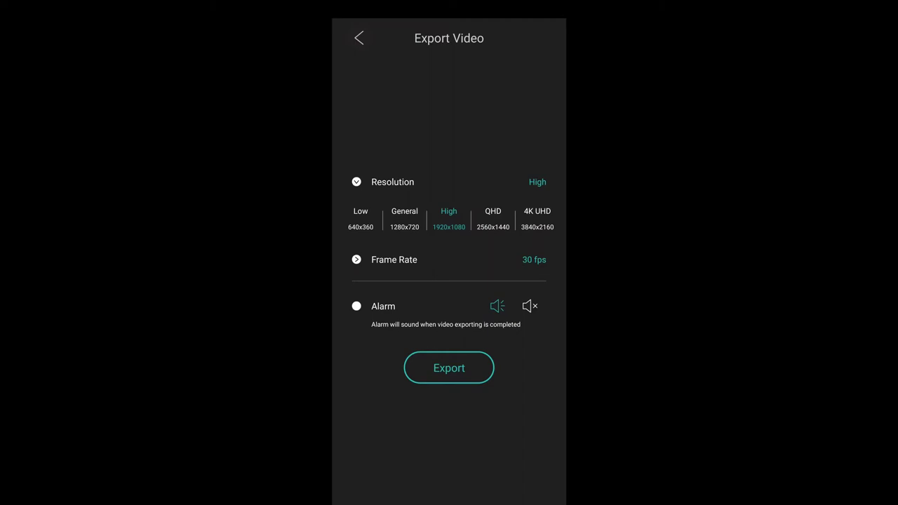
{"action": "left_click", "coordinate": [449, 368]}
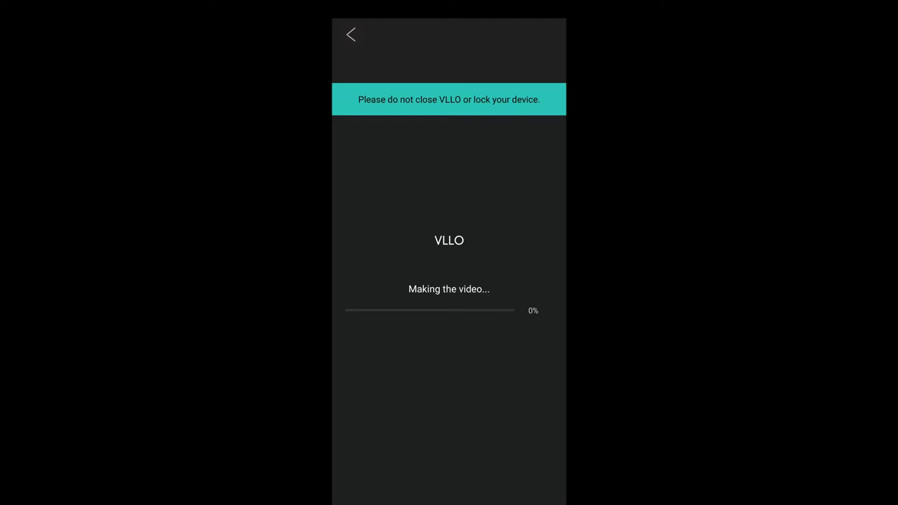